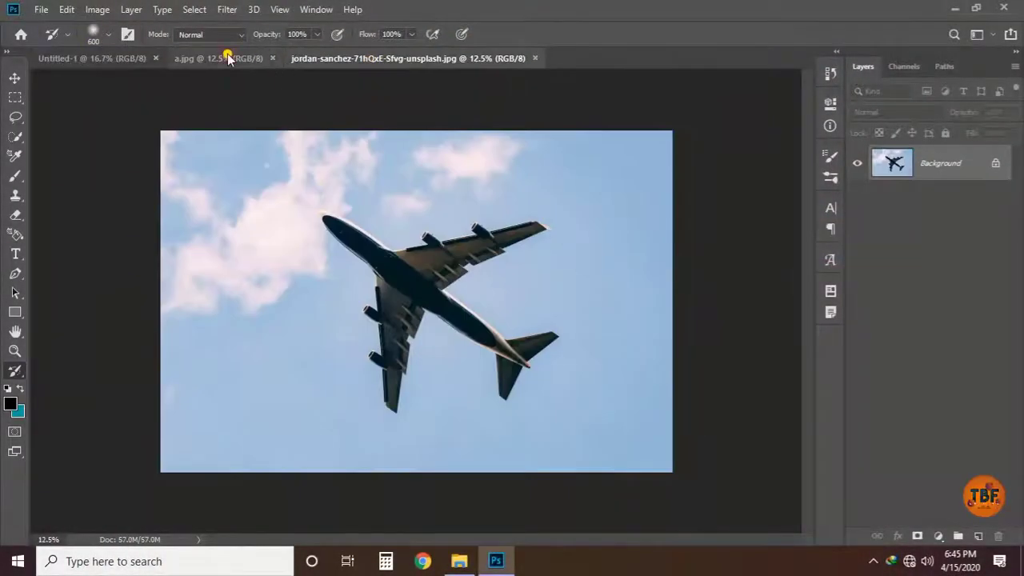
Warp the a.jpg cloud photo with Polar Coordinates (Rectangular to Polar)
{"action": "left_click", "coordinate": [228, 58]}
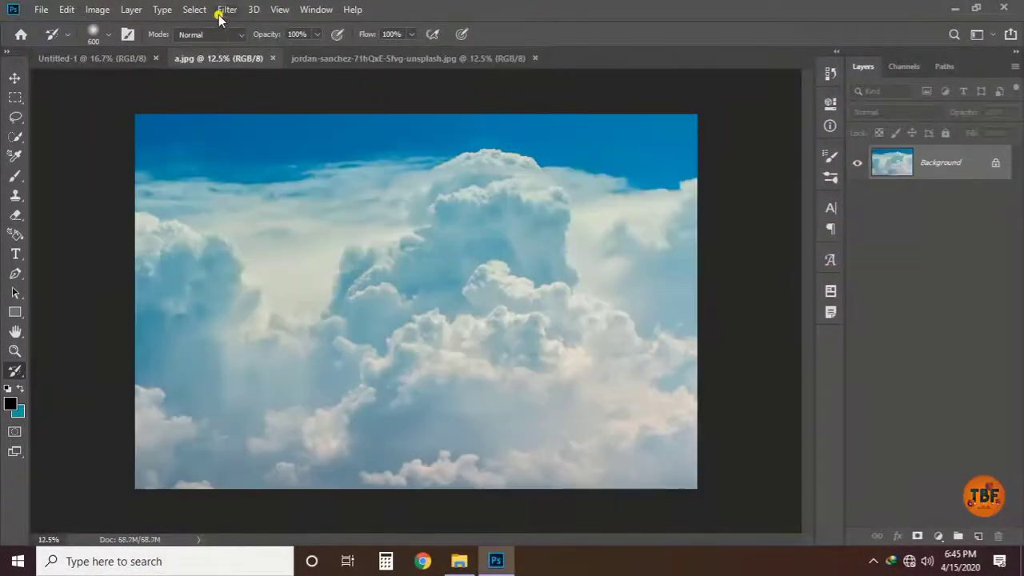
{"action": "left_click", "coordinate": [227, 9]}
{"action": "left_click", "coordinate": [472, 218]}
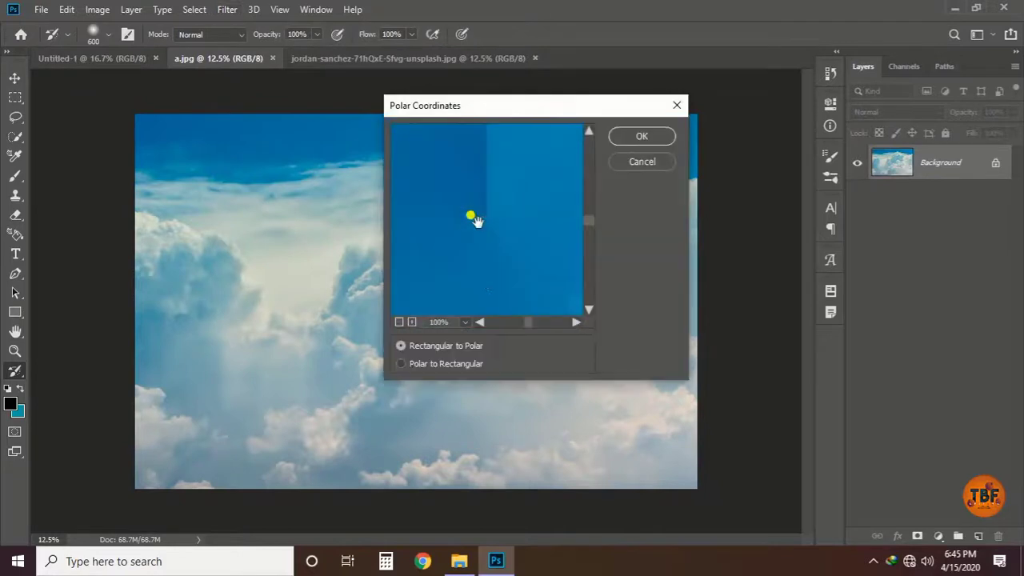
{"action": "left_click", "coordinate": [399, 322]}
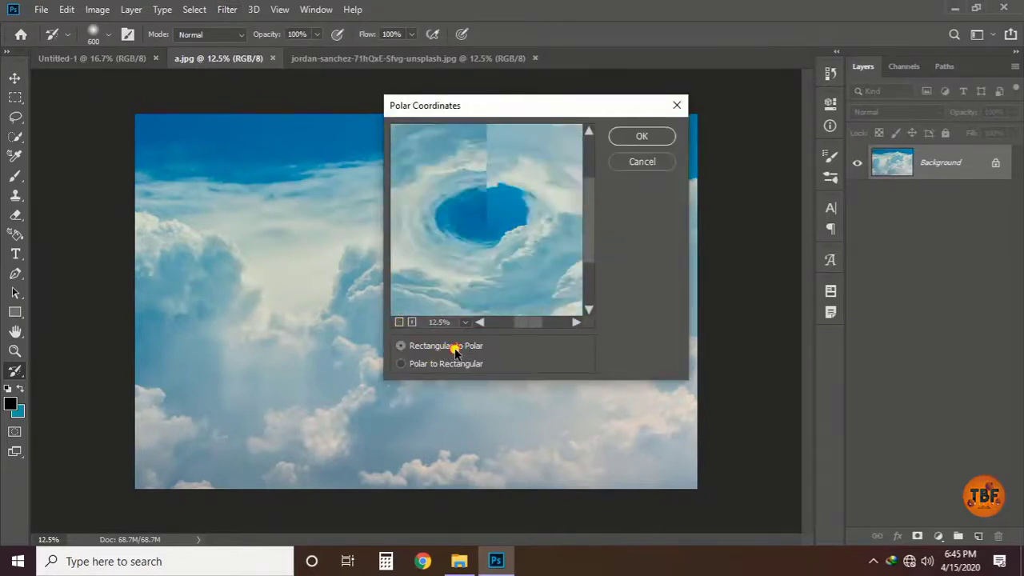
{"action": "left_click", "coordinate": [646, 131]}
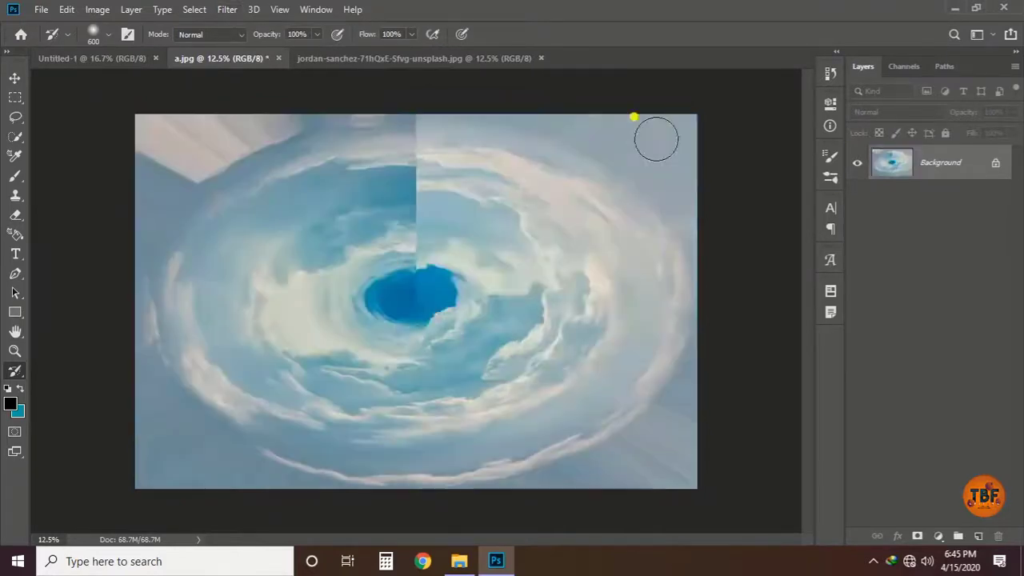
Patch the seam above the blue centre, then drag the vortex into Untitled-1
{"action": "right_click", "coordinate": [23, 376]}
{"action": "left_click", "coordinate": [80, 328]}
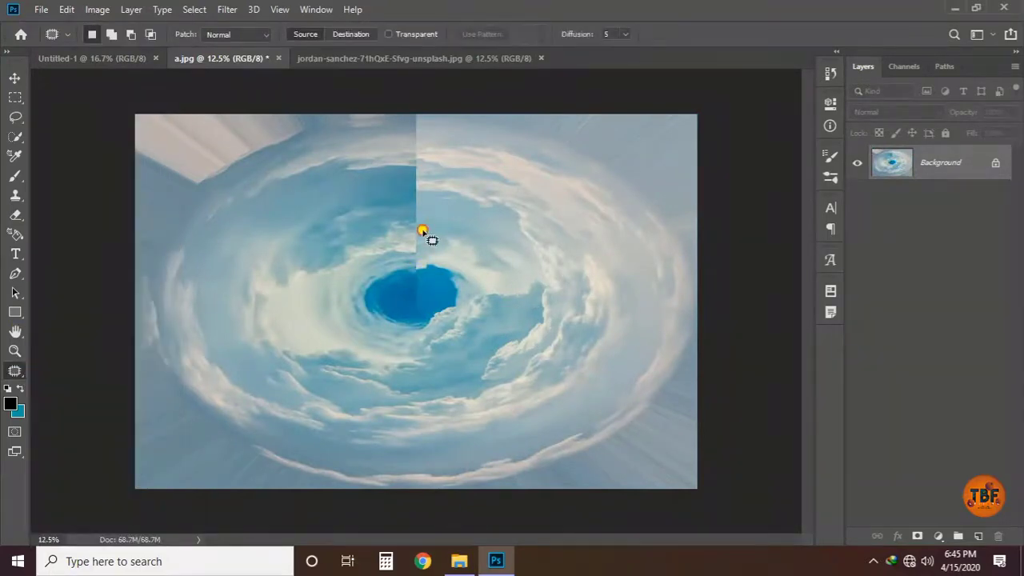
{"action": "left_click_drag", "start_coordinate": [415, 276], "coordinate": [428, 356]}
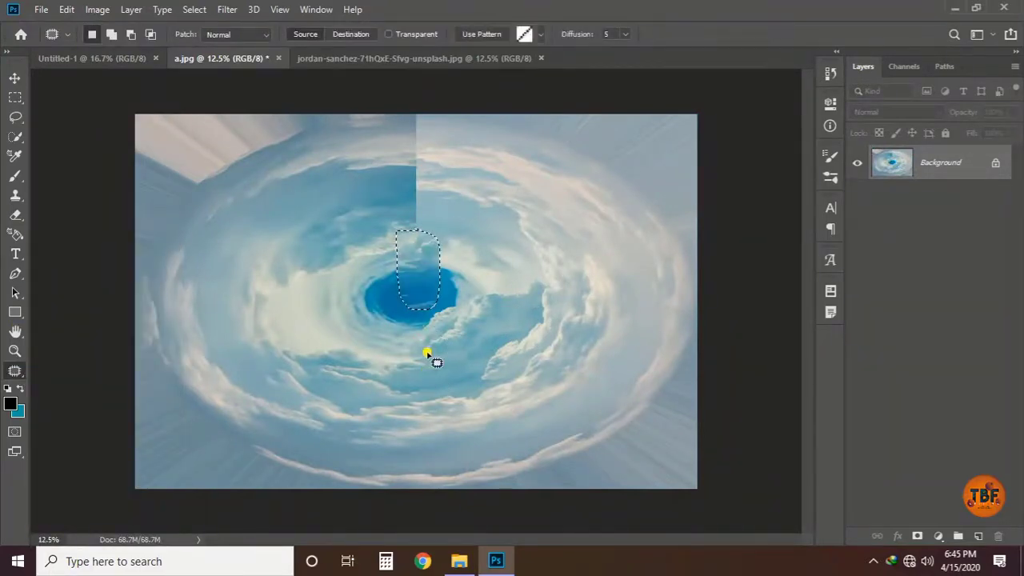
{"action": "mouse_move", "coordinate": [400, 233]}
{"action": "left_mouse_down"}
{"action": "mouse_move", "coordinate": [418, 177]}
{"action": "mouse_move", "coordinate": [424, 445]}
{"action": "left_mouse_up"}
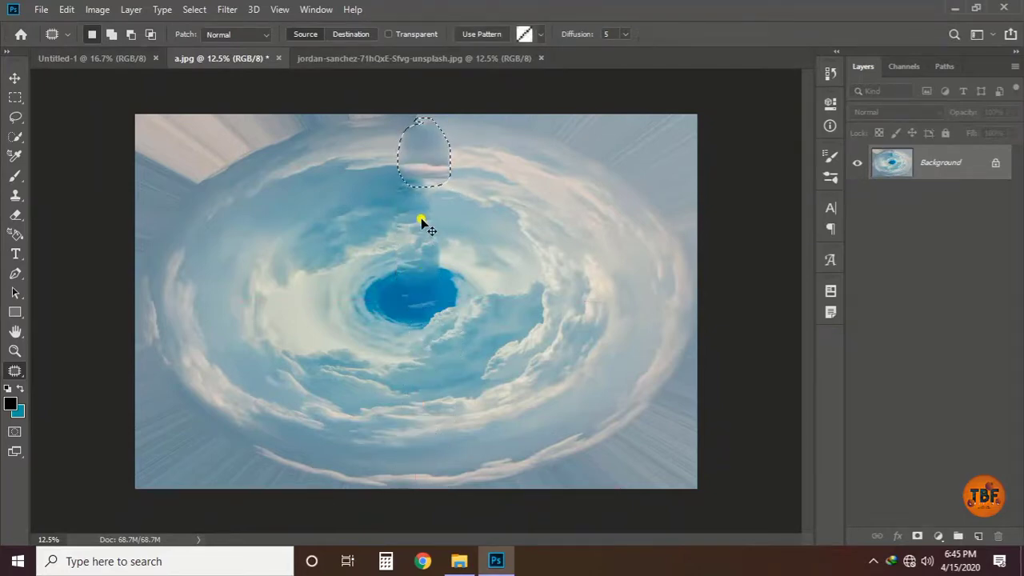
{"action": "key", "text": "ctrl+z"}
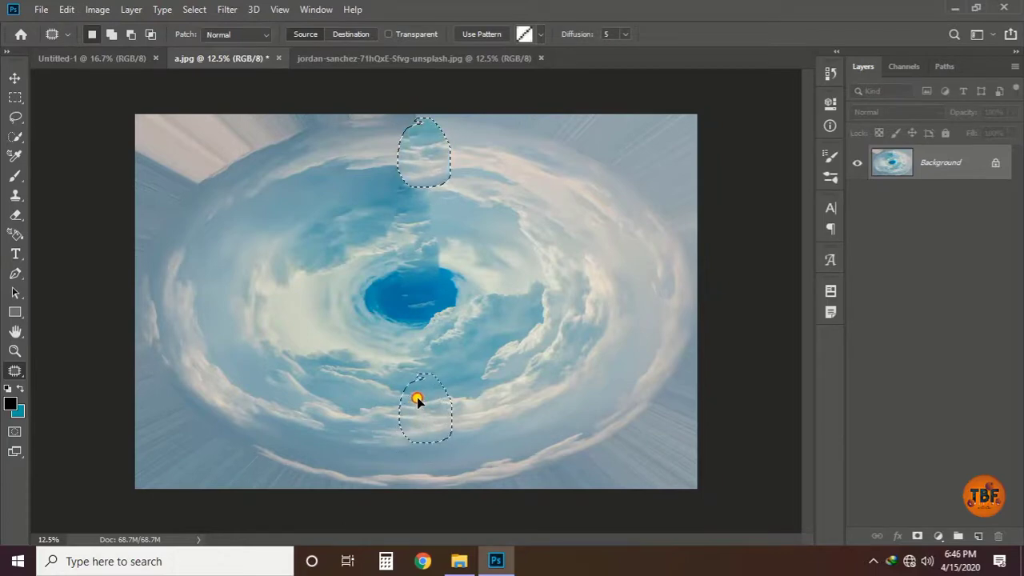
{"action": "left_click_drag", "start_coordinate": [416, 378], "coordinate": [417, 399]}
{"action": "left_click", "coordinate": [433, 201]}
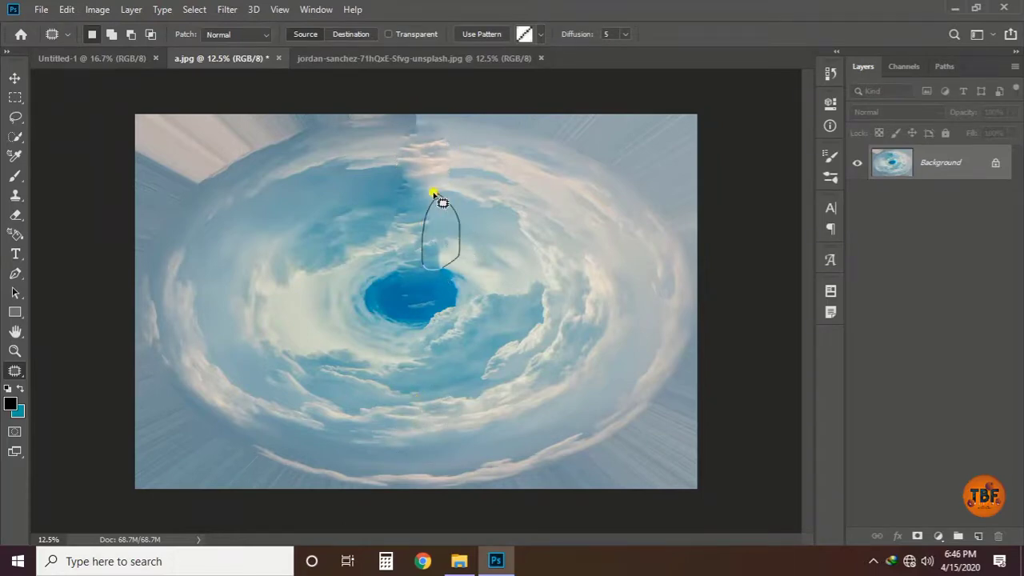
{"action": "left_click_drag", "start_coordinate": [433, 194], "coordinate": [434, 194]}
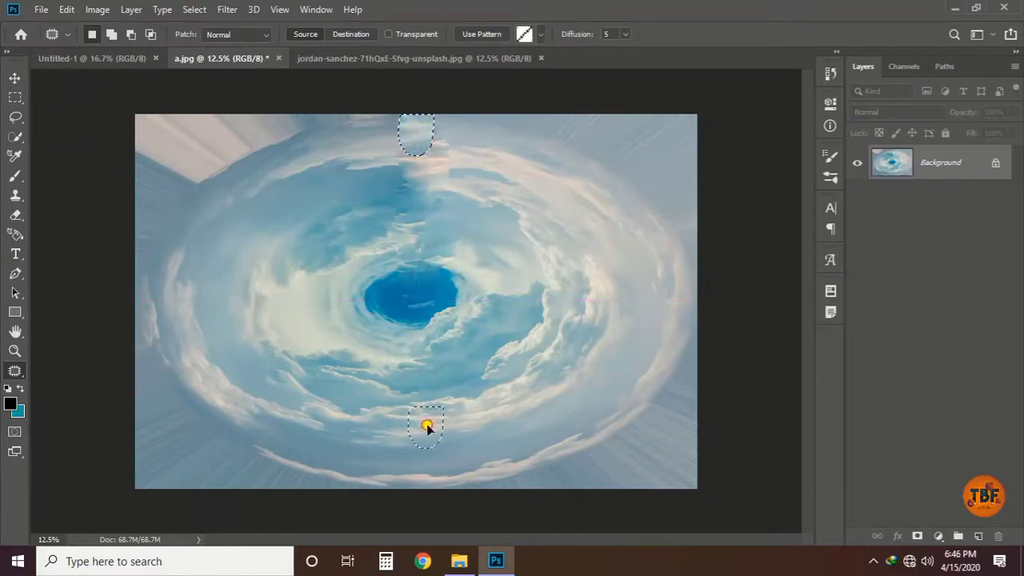
{"action": "left_click_drag", "start_coordinate": [427, 426], "coordinate": [427, 427]}
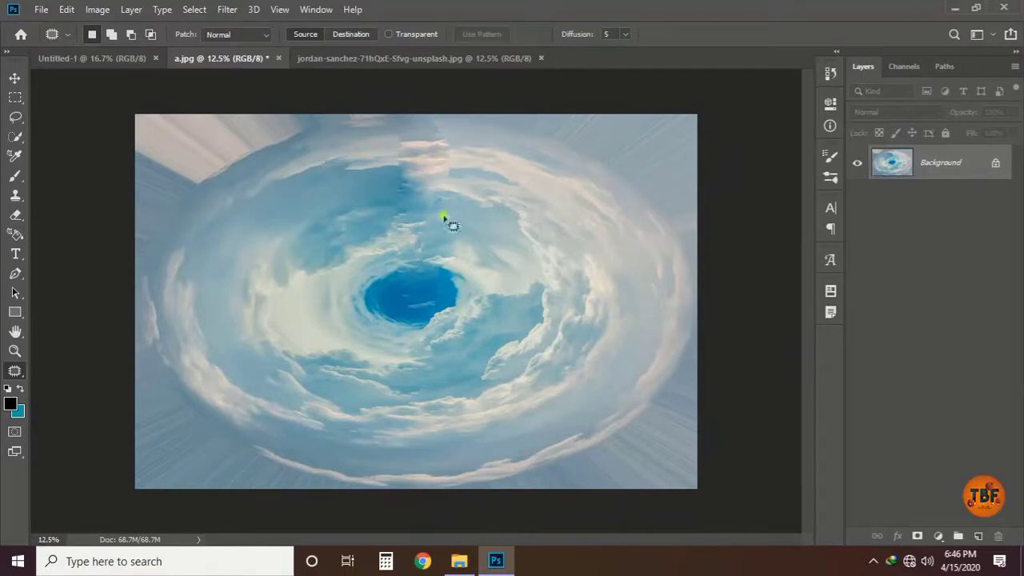
{"action": "left_click_drag", "start_coordinate": [509, 292], "coordinate": [453, 324]}
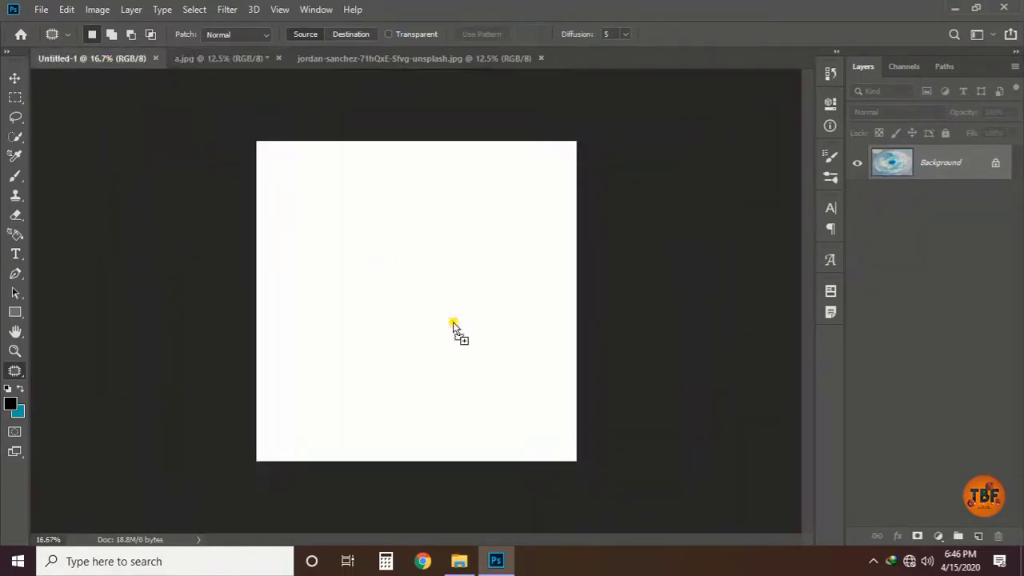
Scale the vortex layer to cover the whole square canvas
{"action": "key", "text": "ctrl+t"}
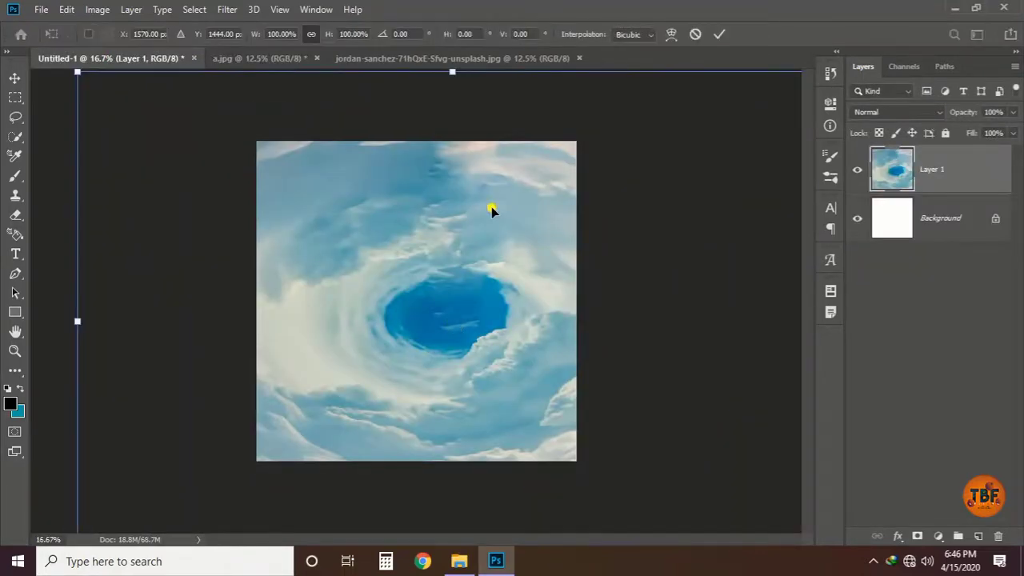
{"action": "key", "text": "ctrl+minus"}
{"action": "key", "text": "ctrl+minus"}
{"action": "mouse_move", "coordinate": [246, 186]}
{"action": "left_mouse_down"}
{"action": "mouse_move", "coordinate": [485, 343]}
{"action": "mouse_move", "coordinate": [393, 240]}
{"action": "left_mouse_up"}
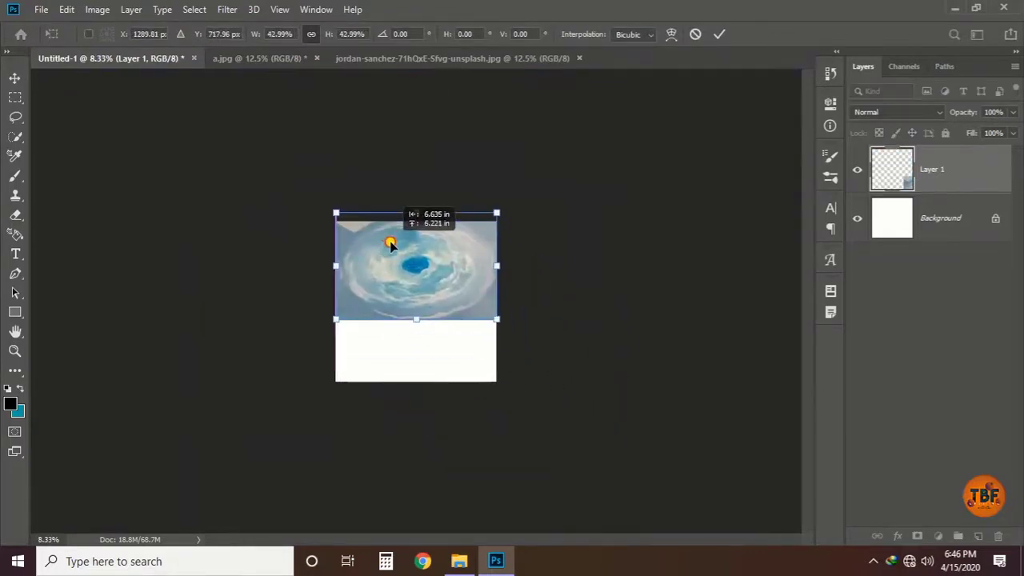
{"action": "mouse_move", "coordinate": [414, 318]}
{"action": "left_mouse_down"}
{"action": "mouse_move", "coordinate": [416, 366]}
{"action": "mouse_move", "coordinate": [437, 327]}
{"action": "left_mouse_up"}
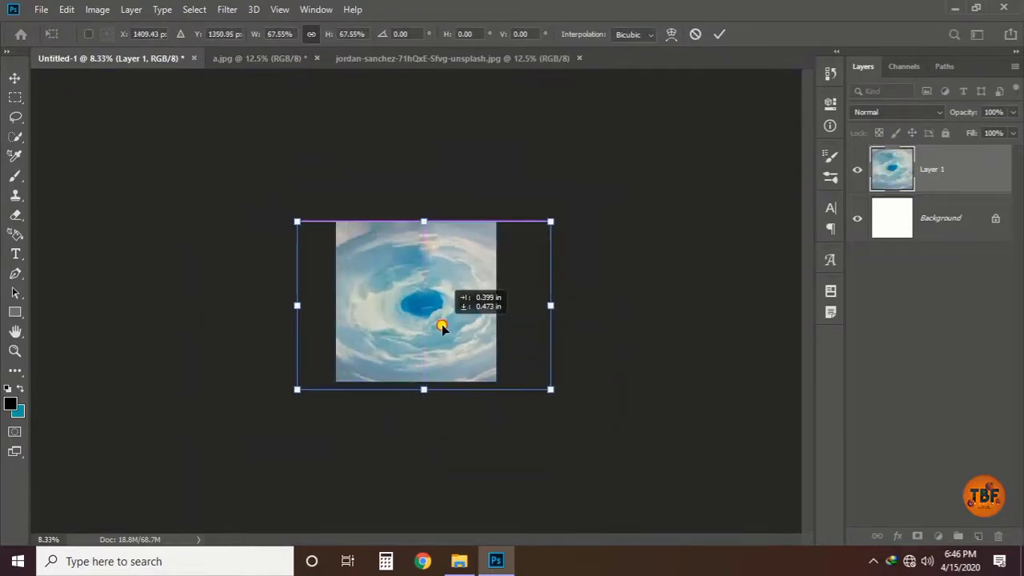
{"action": "key", "text": "Return"}
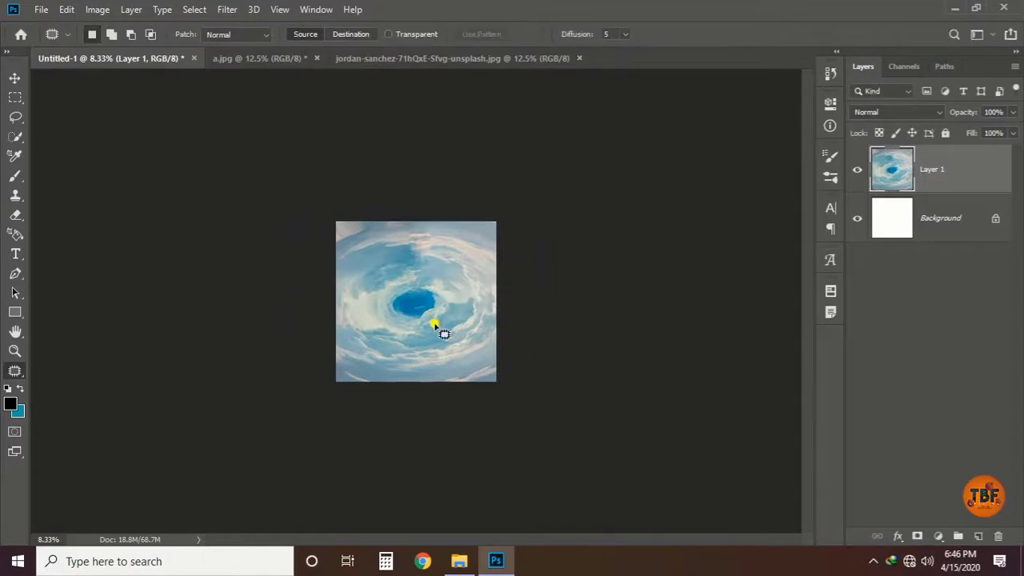
{"action": "key", "text": "ctrl+plus"}
{"action": "key", "text": "ctrl+plus"}
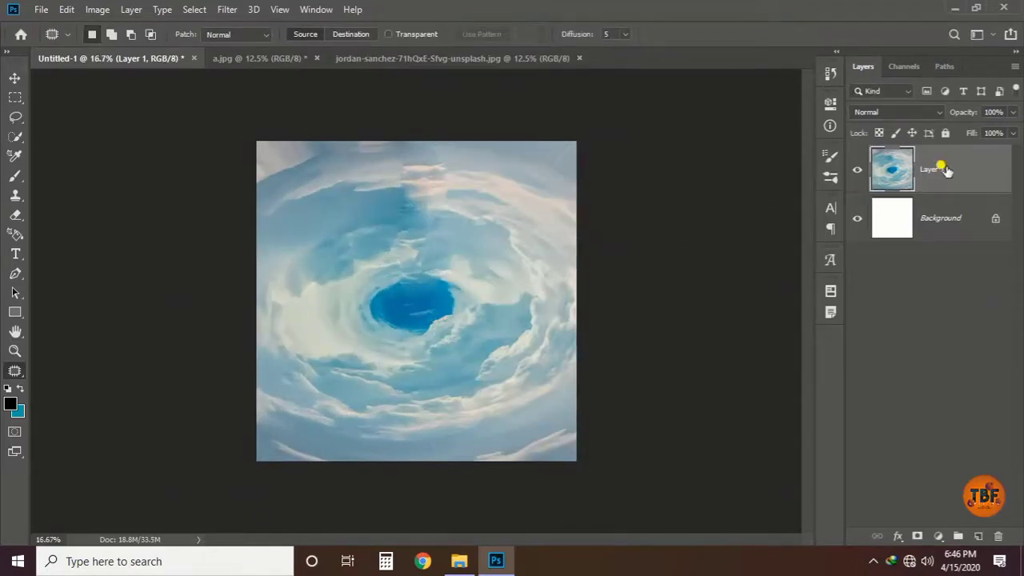
Duplicate the vortex layer, rotating the copy about 90° and widening it
{"action": "key", "text": "ctrl+j"}
{"action": "key", "text": "ctrl+t"}
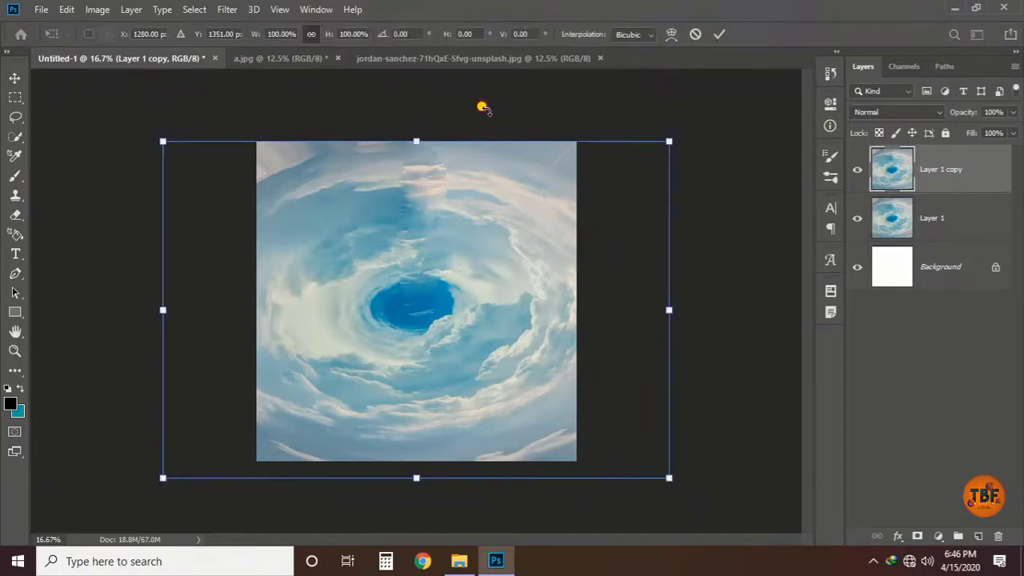
{"action": "left_click_drag", "start_coordinate": [482, 105], "coordinate": [549, 350]}
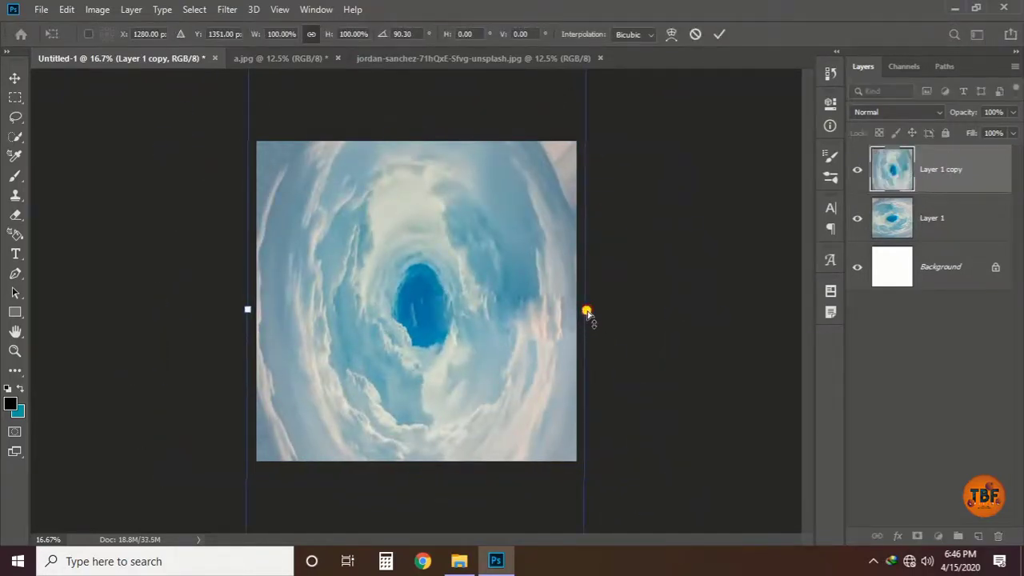
{"action": "left_click_drag", "start_coordinate": [585, 309], "coordinate": [638, 298]}
{"action": "key", "text": "Return"}
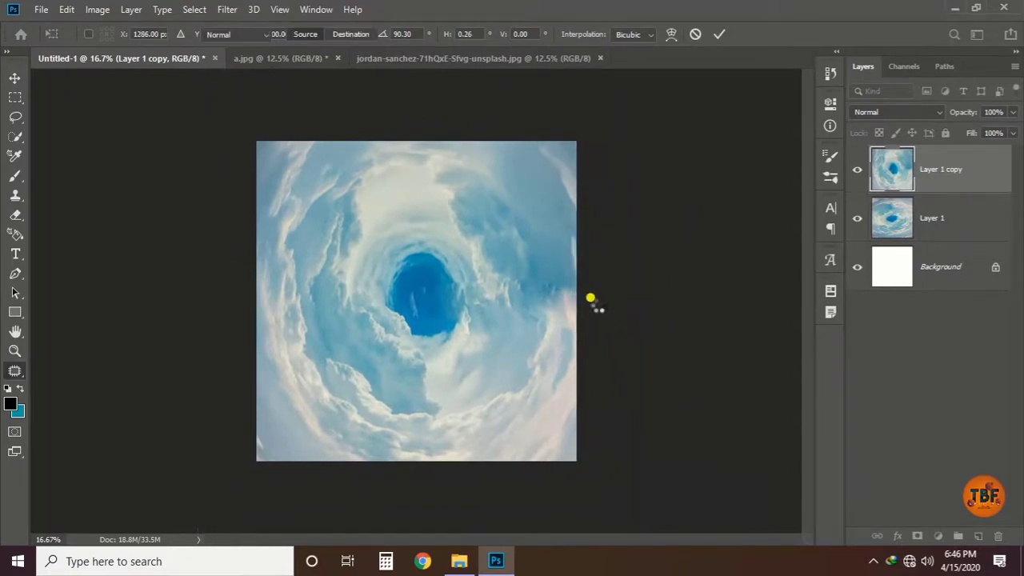
Move Layer 1 above Layer 1 copy and stretch it taller upward
{"action": "key", "text": "j"}
{"action": "left_click", "coordinate": [937, 214]}
{"action": "left_click_drag", "start_coordinate": [946, 164], "coordinate": [950, 169]}
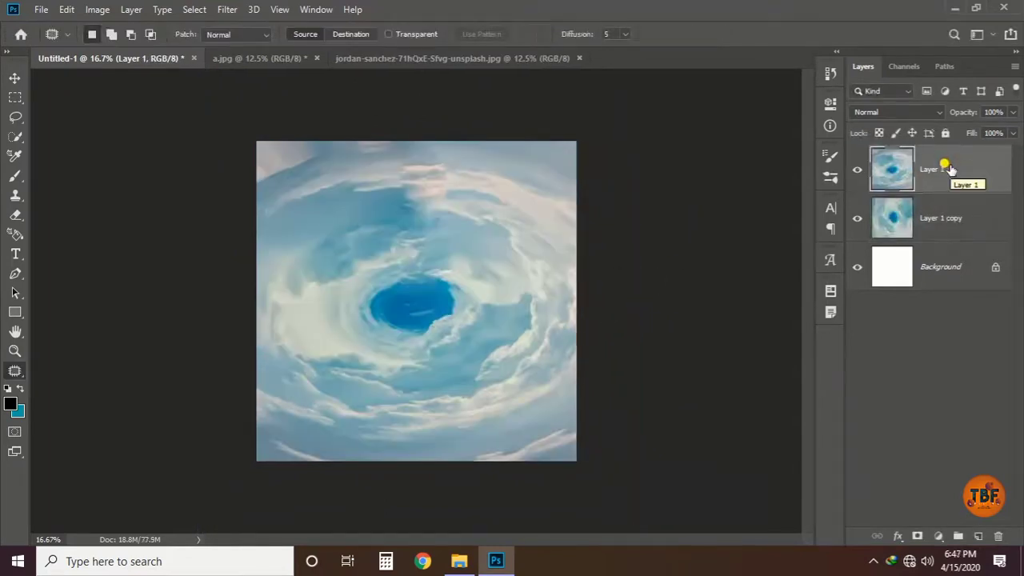
{"action": "key", "text": "ctrl+t"}
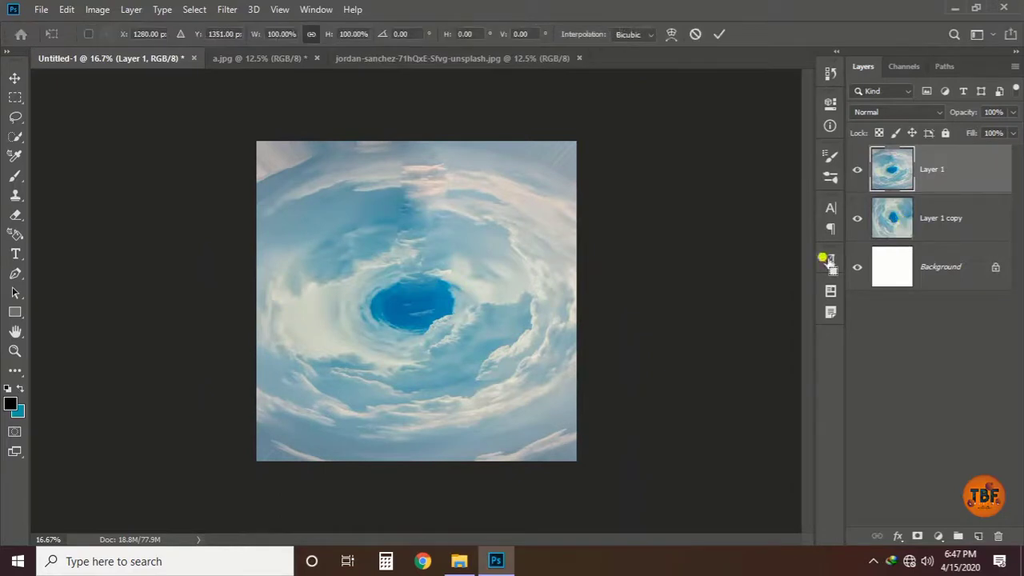
{"action": "left_click_drag", "start_coordinate": [417, 142], "coordinate": [413, 86]}
{"action": "key", "text": "Return"}
{"action": "key", "text": "j"}
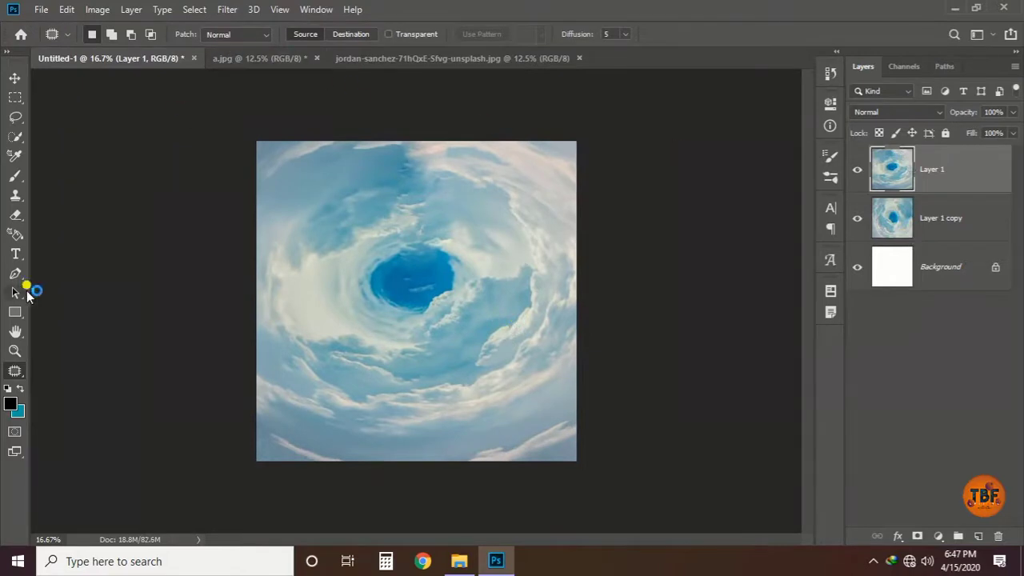
Erase Layer 1's corner and top edges with a 322 px, then 495 px soft eraser
{"action": "left_click", "coordinate": [16, 216]}
{"action": "right_click", "coordinate": [539, 411]}
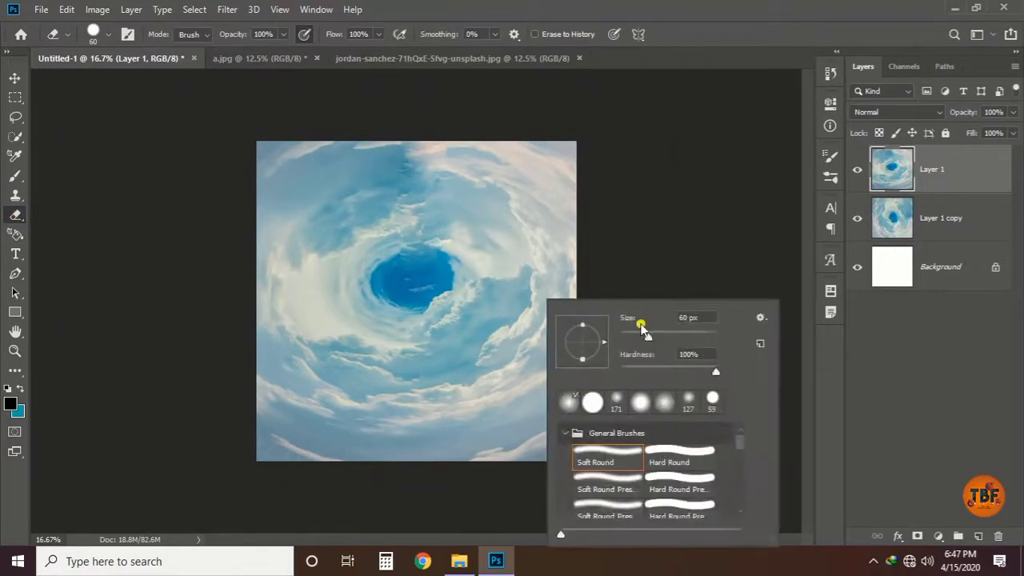
{"action": "key", "text": "Return"}
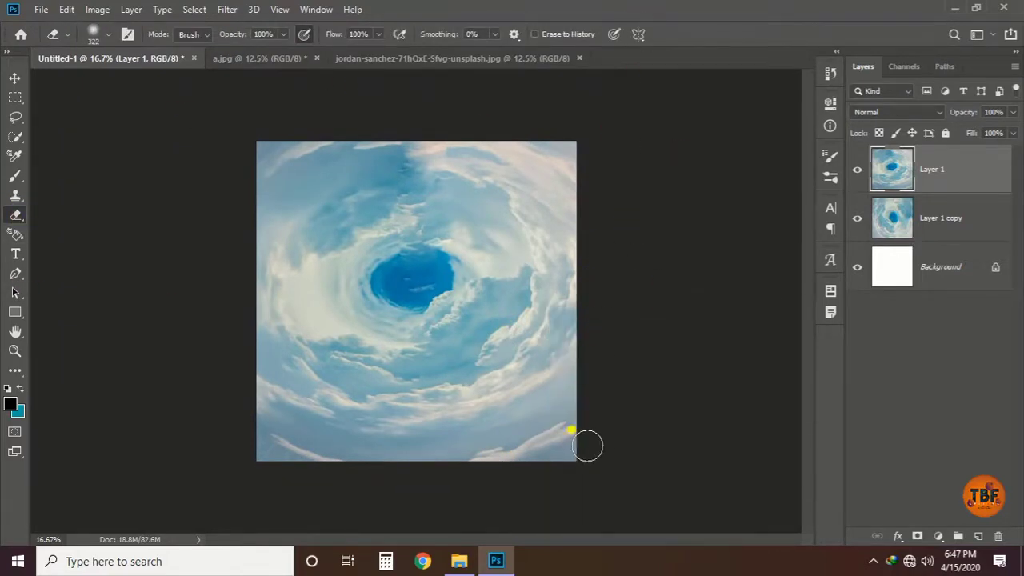
{"action": "left_click_drag", "start_coordinate": [588, 445], "coordinate": [635, 429]}
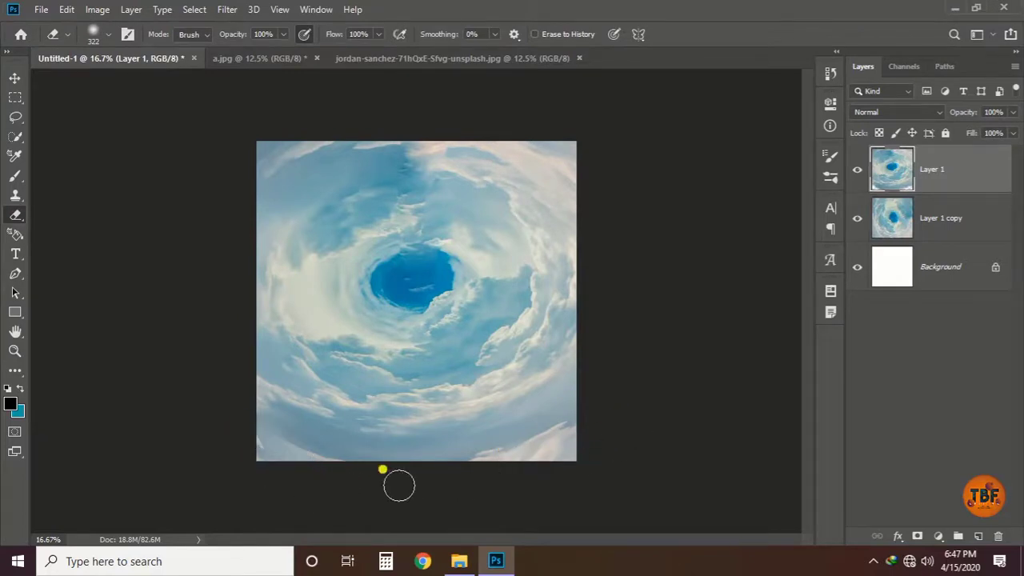
{"action": "left_click_drag", "start_coordinate": [252, 148], "coordinate": [439, 159]}
{"action": "right_click", "coordinate": [433, 181]}
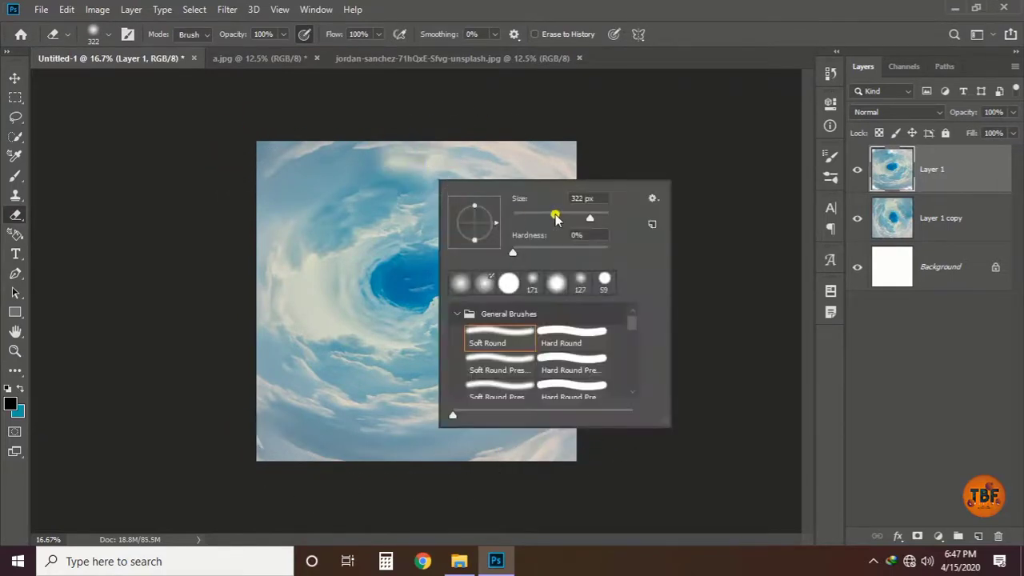
{"action": "key", "text": "Return"}
{"action": "mouse_move", "coordinate": [384, 169]}
{"action": "left_mouse_down"}
{"action": "mouse_move", "coordinate": [382, 194]}
{"action": "mouse_move", "coordinate": [339, 208]}
{"action": "mouse_move", "coordinate": [291, 160]}
{"action": "mouse_move", "coordinate": [256, 195]}
{"action": "left_mouse_up"}
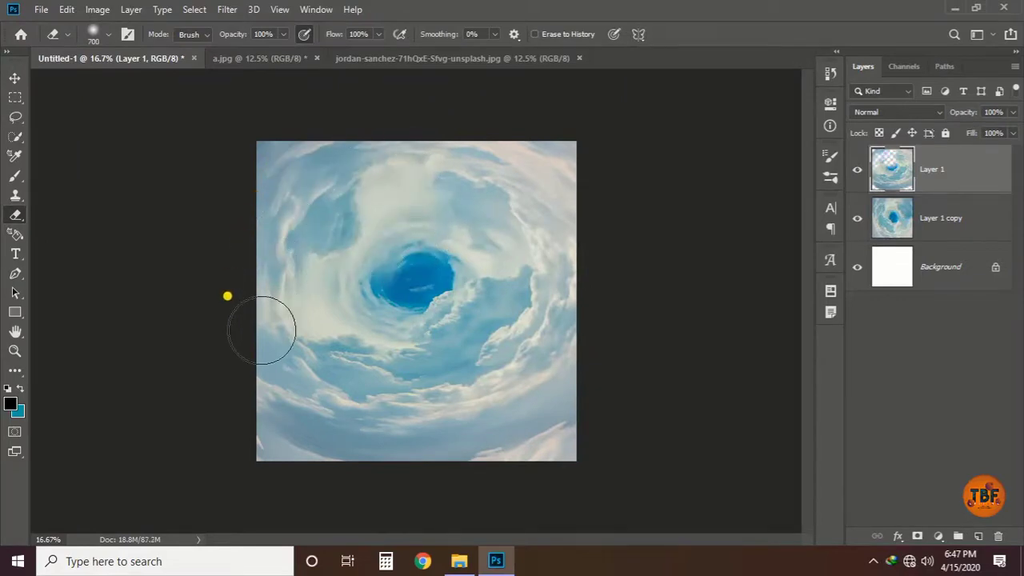
{"action": "mouse_move", "coordinate": [423, 147]}
{"action": "left_mouse_down"}
{"action": "mouse_move", "coordinate": [489, 185]}
{"action": "mouse_move", "coordinate": [629, 174]}
{"action": "left_mouse_up"}
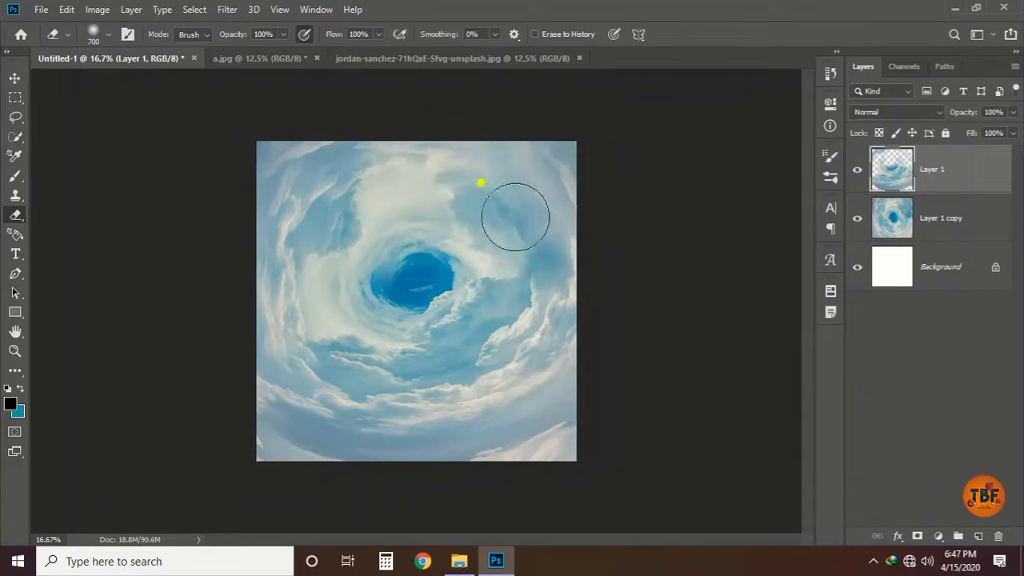
Erase pale clouds around and below the blue centre and across the lower area
{"action": "mouse_move", "coordinate": [421, 186]}
{"action": "left_mouse_down"}
{"action": "mouse_move", "coordinate": [338, 316]}
{"action": "mouse_move", "coordinate": [316, 290]}
{"action": "left_mouse_up"}
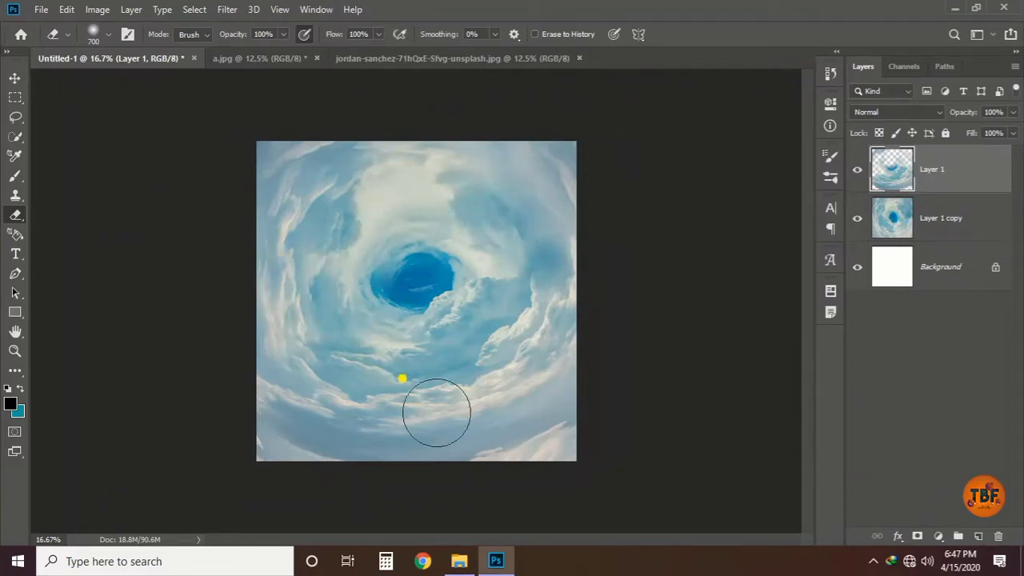
{"action": "mouse_move", "coordinate": [412, 216]}
{"action": "left_mouse_down"}
{"action": "mouse_move", "coordinate": [400, 350]}
{"action": "mouse_move", "coordinate": [461, 407]}
{"action": "left_mouse_up"}
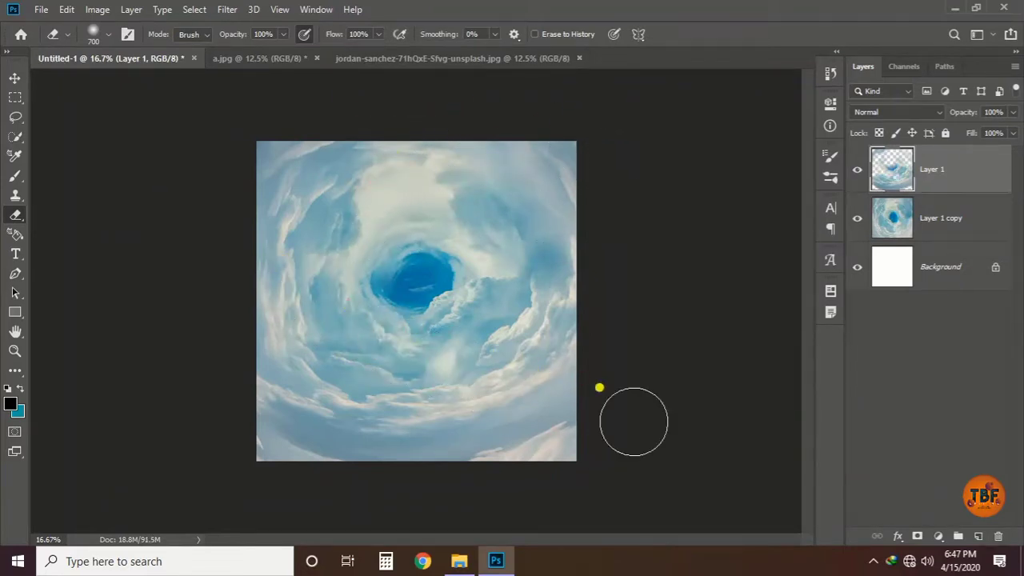
{"action": "mouse_move", "coordinate": [420, 340]}
{"action": "left_mouse_down"}
{"action": "mouse_move", "coordinate": [428, 370]}
{"action": "mouse_move", "coordinate": [491, 354]}
{"action": "left_mouse_up"}
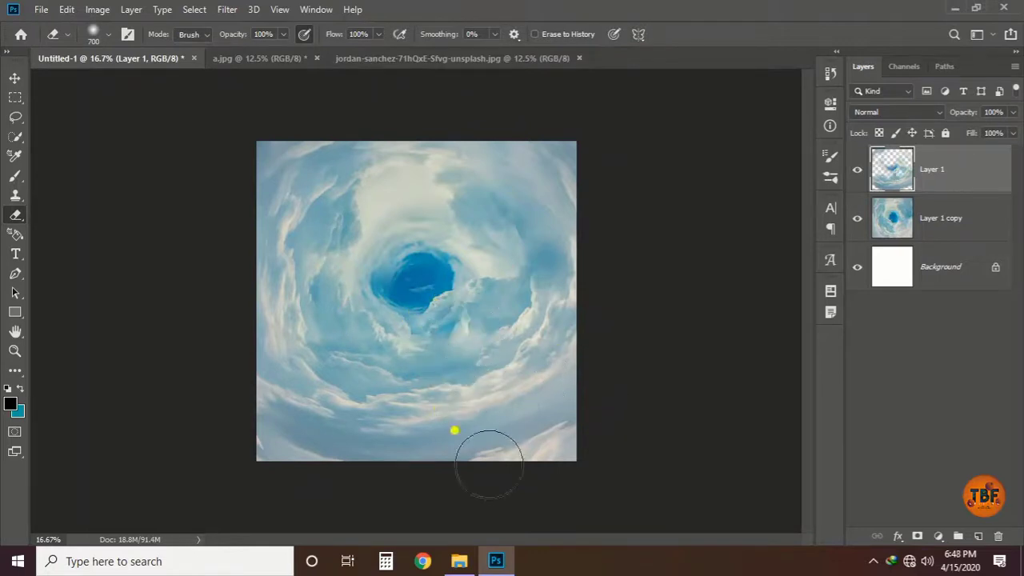
{"action": "left_click_drag", "start_coordinate": [489, 464], "coordinate": [483, 254]}
{"action": "left_click_drag", "start_coordinate": [497, 420], "coordinate": [476, 243]}
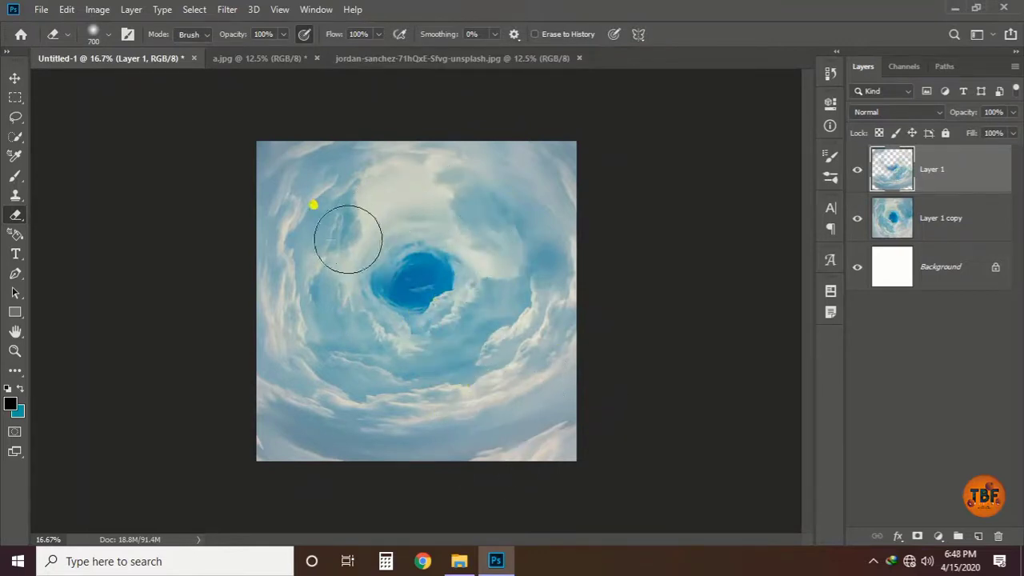
{"action": "left_click_drag", "start_coordinate": [360, 352], "coordinate": [372, 376]}
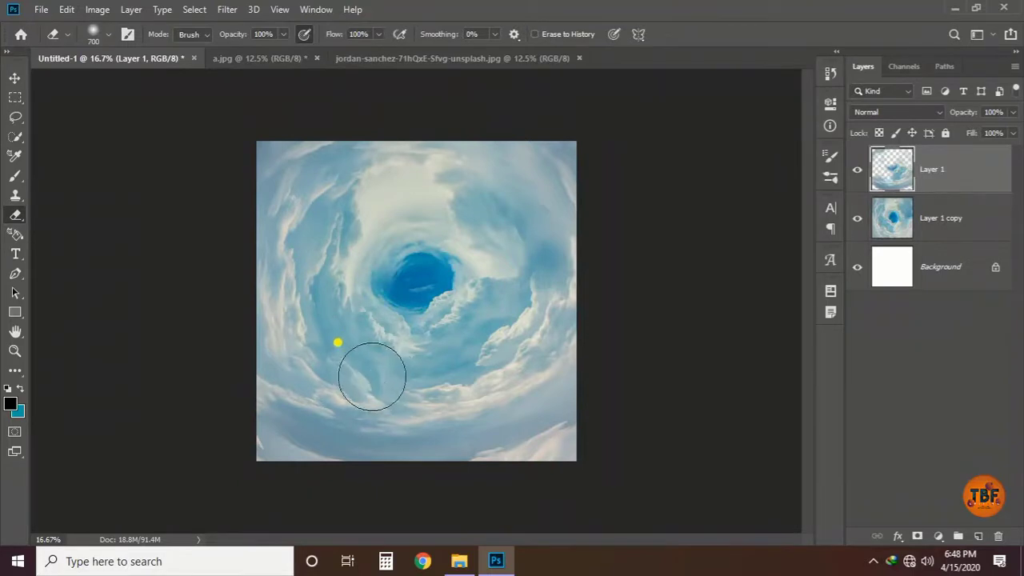
{"action": "left_click_drag", "start_coordinate": [268, 375], "coordinate": [613, 411]}
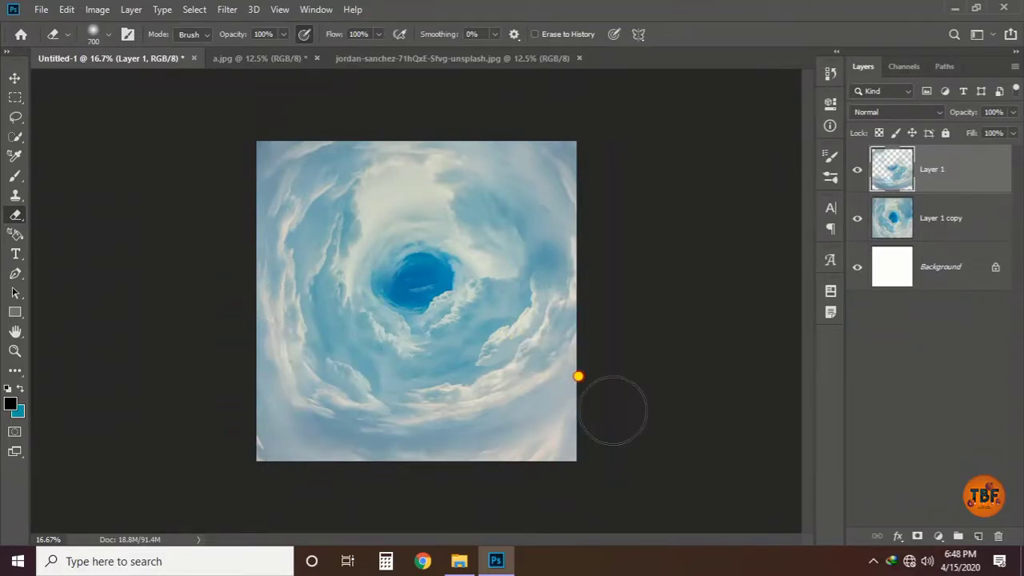
Enlarge the upper cloud layer to 112% and erase leftover edge clouds
{"action": "key", "text": "ctrl+t"}
{"action": "left_click_drag", "start_coordinate": [416, 475], "coordinate": [413, 518]}
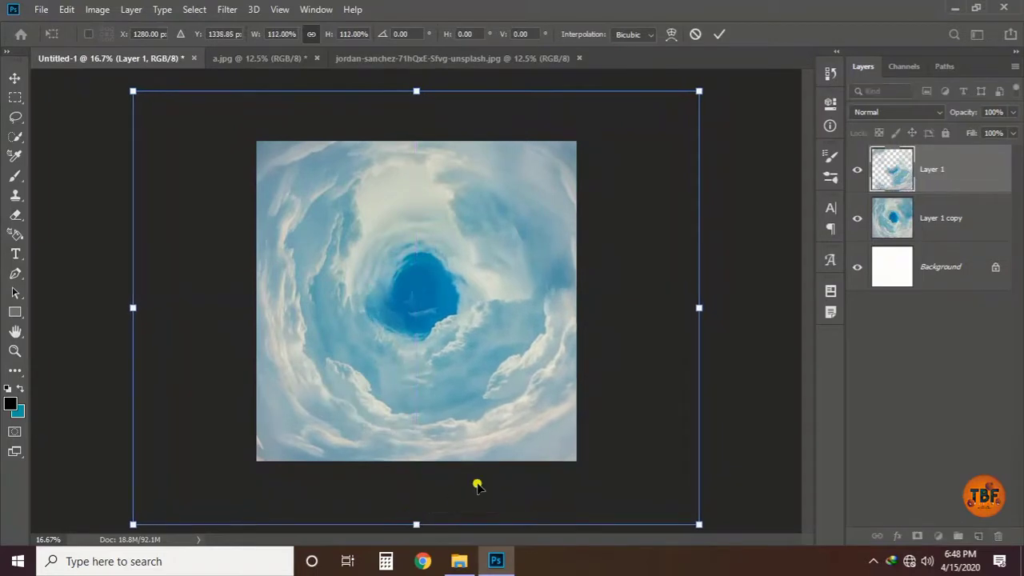
{"action": "key", "text": "Return"}
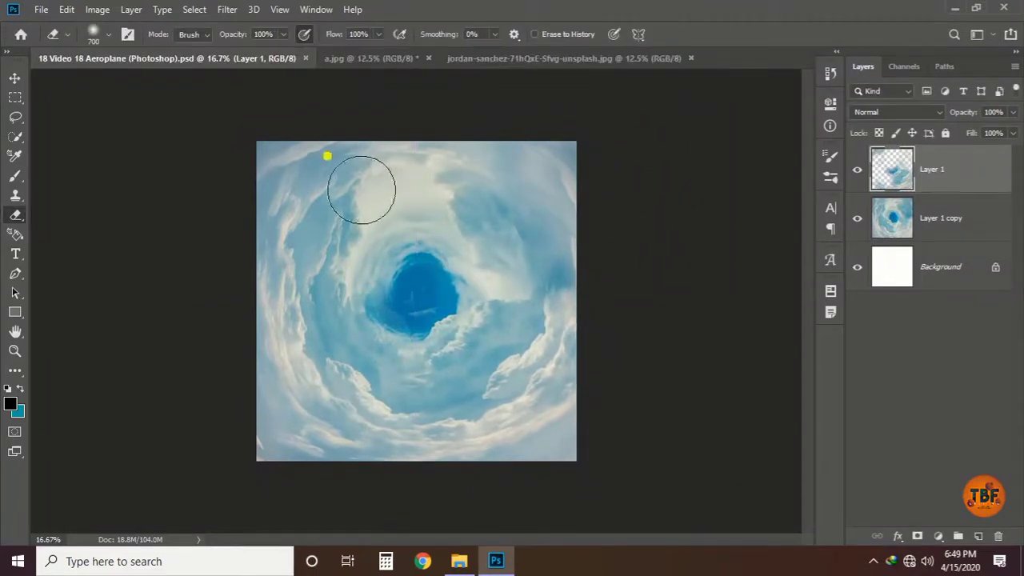
{"action": "left_click_drag", "start_coordinate": [479, 137], "coordinate": [610, 121]}
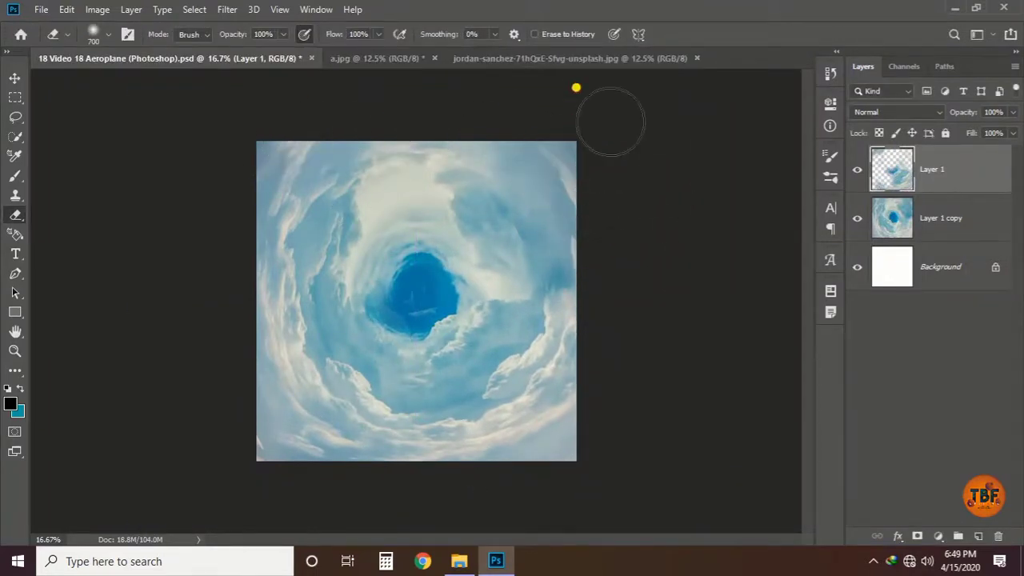
Save as 18 Video 18 Aeroplane (Photoshop).psd and bring up the airplane photo
{"action": "key", "text": "ctrl+s"}
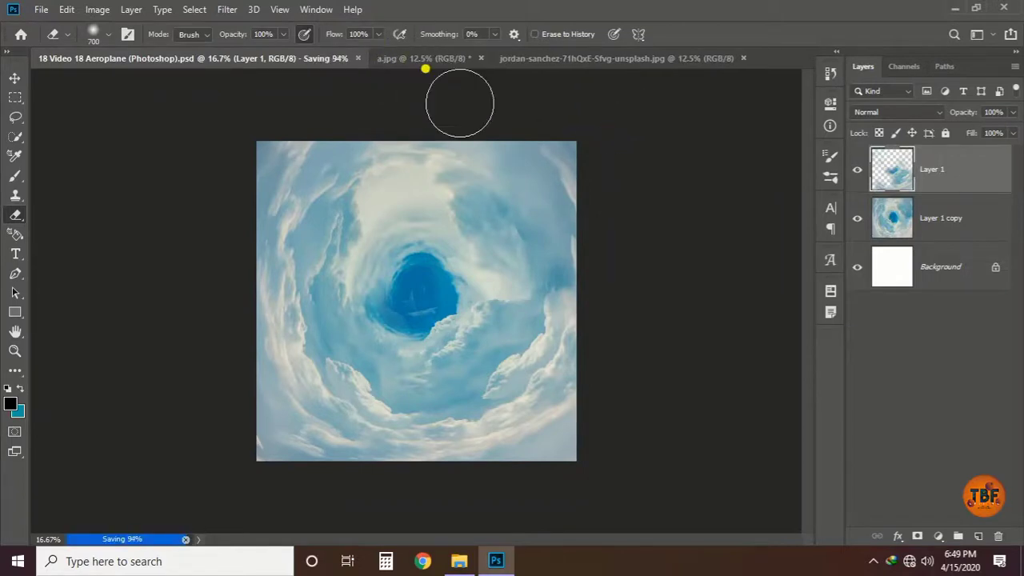
{"action": "left_click", "coordinate": [592, 58]}
{"action": "key", "text": "ctrl+plus"}
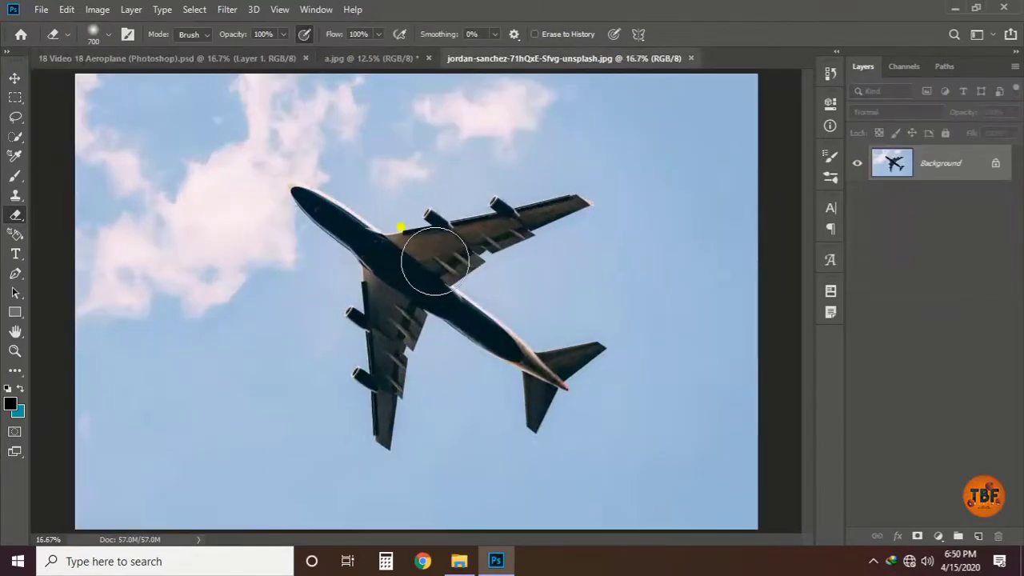
Select the whole airplane with the Quick Selection brush
{"action": "left_click", "coordinate": [14, 138]}
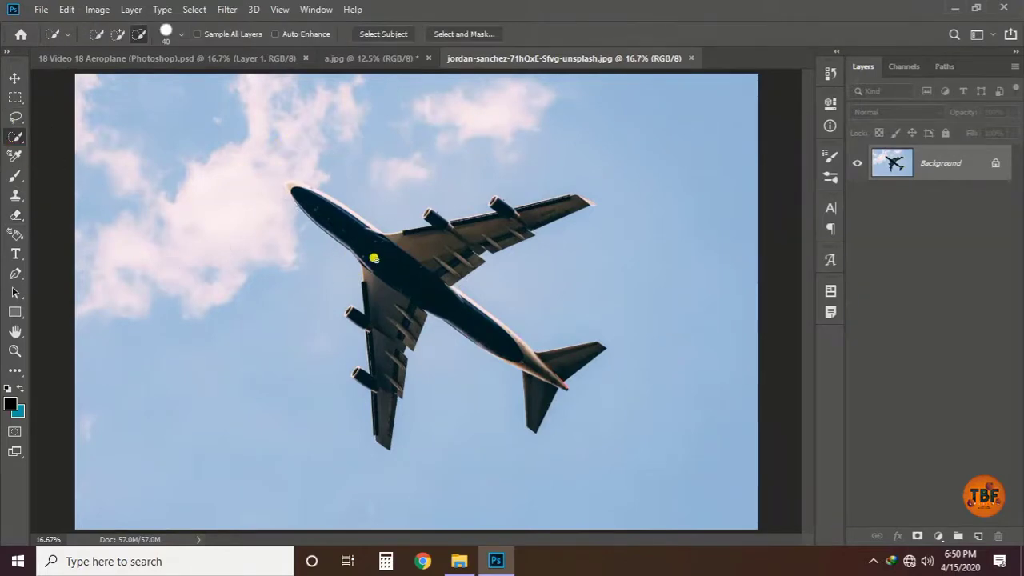
{"action": "key", "text": "ctrl+plus"}
{"action": "left_click_drag", "start_coordinate": [293, 171], "coordinate": [578, 373]}
{"action": "key", "text": "ctrl+plus"}
{"action": "key", "text": "ctrl+plus"}
{"action": "key", "text": "ctrl+plus"}
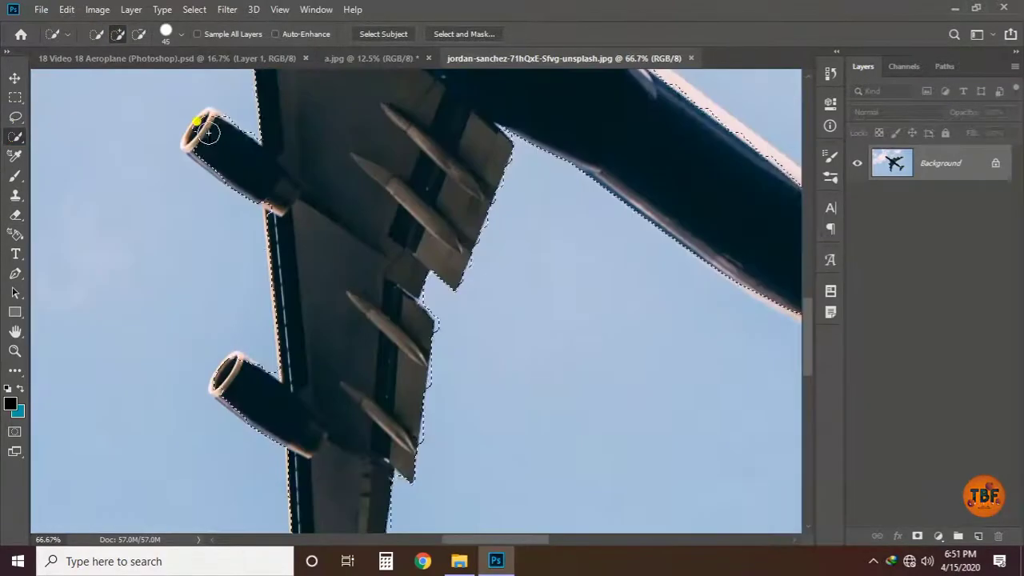
Inspect the selection around the wing and engines with a 30 px brush
{"action": "scroll", "coordinate": [263, 190], "scroll_direction": "down", "scroll_amount": 1}
{"action": "scroll", "coordinate": [327, 361], "scroll_direction": "down", "scroll_amount": 3}
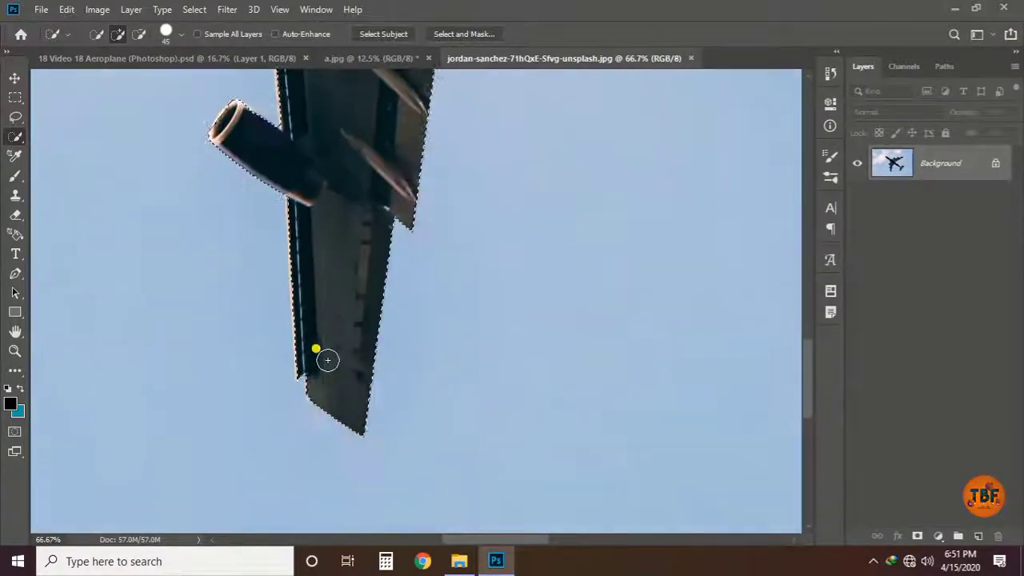
{"action": "scroll", "coordinate": [649, 270], "scroll_direction": "up", "scroll_amount": 3}
{"action": "scroll", "coordinate": [268, 231], "scroll_direction": "right", "scroll_amount": 3}
{"action": "scroll", "coordinate": [299, 224], "scroll_direction": "right", "scroll_amount": 3}
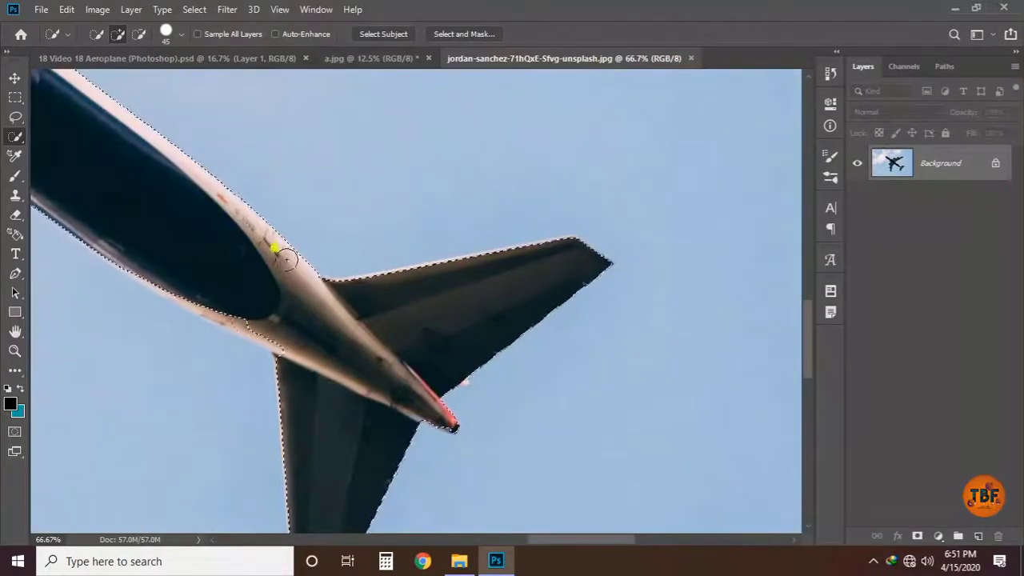
{"action": "scroll", "coordinate": [432, 188], "scroll_direction": "up", "scroll_amount": 2}
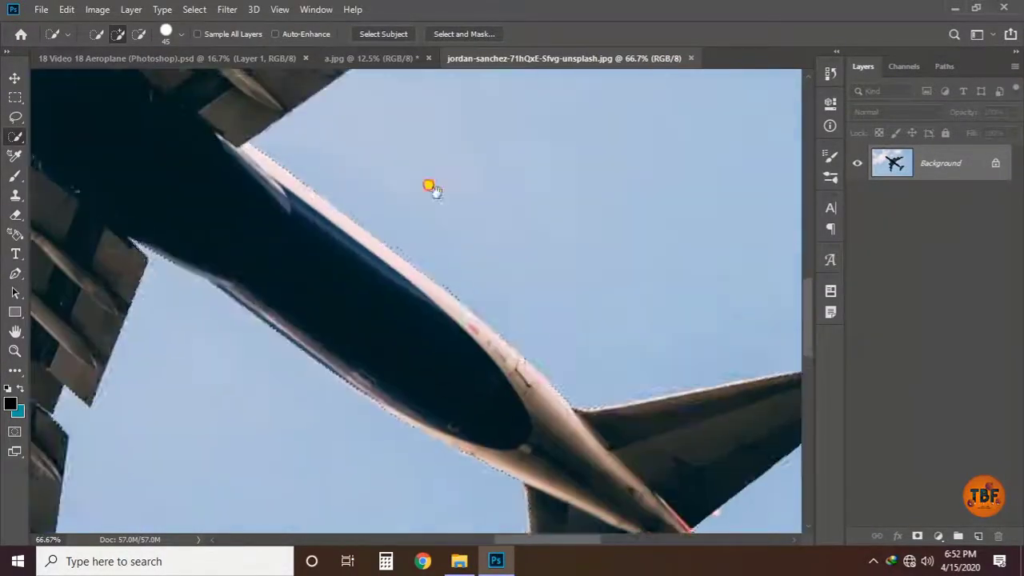
{"action": "left_click_drag", "start_coordinate": [432, 189], "coordinate": [679, 199]}
{"action": "key", "text": "bracketleft"}
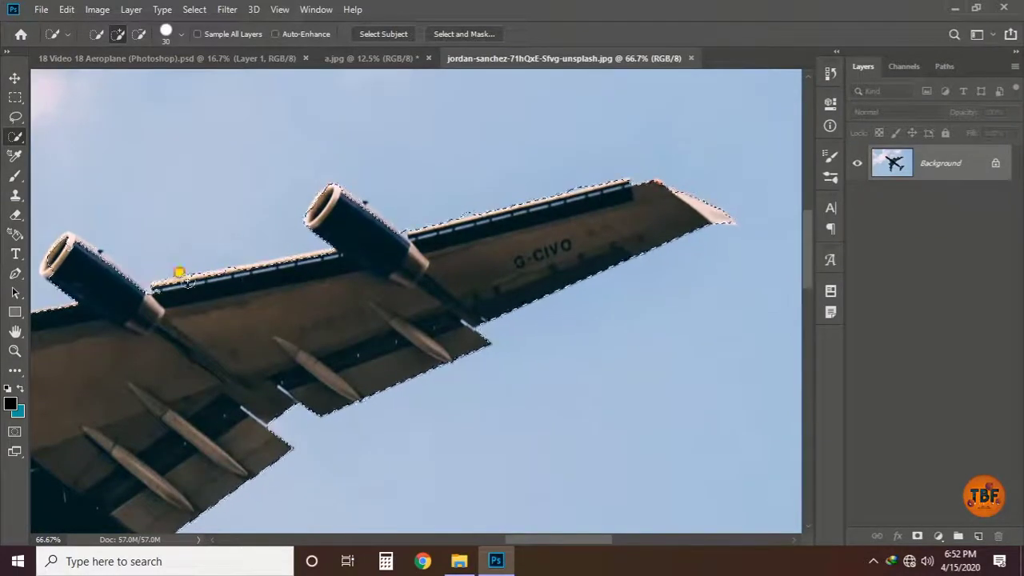
Drag the selected airplane into the cloud composition as Layer 2
{"action": "scroll", "coordinate": [308, 231], "scroll_direction": "left", "scroll_amount": 5}
{"action": "scroll", "coordinate": [194, 236], "scroll_direction": "left", "scroll_amount": 3}
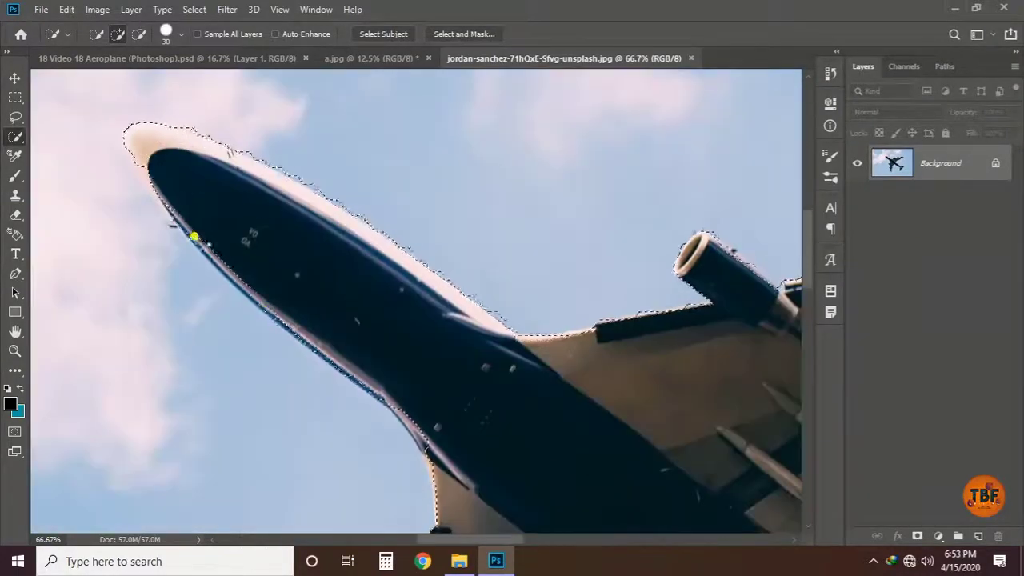
{"action": "scroll", "coordinate": [309, 192], "scroll_direction": "right", "scroll_amount": 5}
{"action": "scroll", "coordinate": [523, 133], "scroll_direction": "down", "scroll_amount": 5}
{"action": "scroll", "coordinate": [617, 222], "scroll_direction": "down", "scroll_amount": 2}
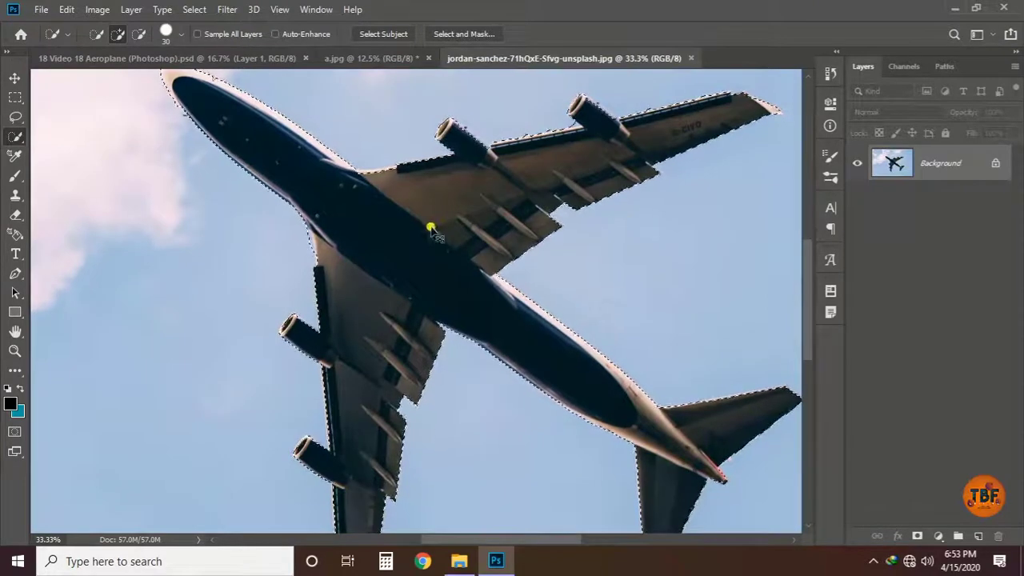
{"action": "mouse_move", "coordinate": [431, 230]}
{"action": "left_mouse_down"}
{"action": "mouse_move", "coordinate": [219, 80]}
{"action": "mouse_move", "coordinate": [139, 43]}
{"action": "mouse_move", "coordinate": [432, 316]}
{"action": "left_mouse_up"}
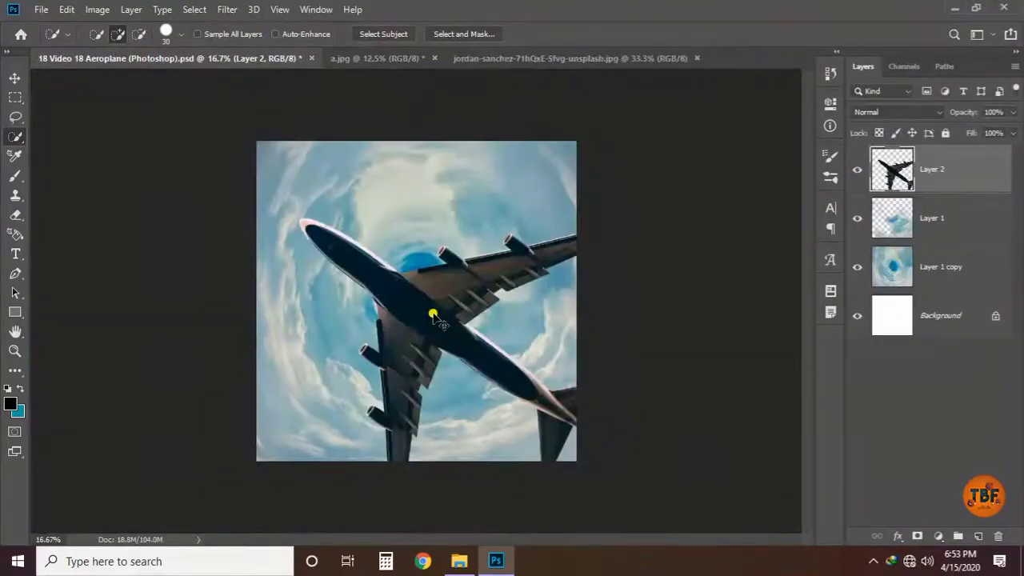
Shrink the airplane to about 23% and centre it in the blue opening
{"action": "key", "text": "ctrl+t"}
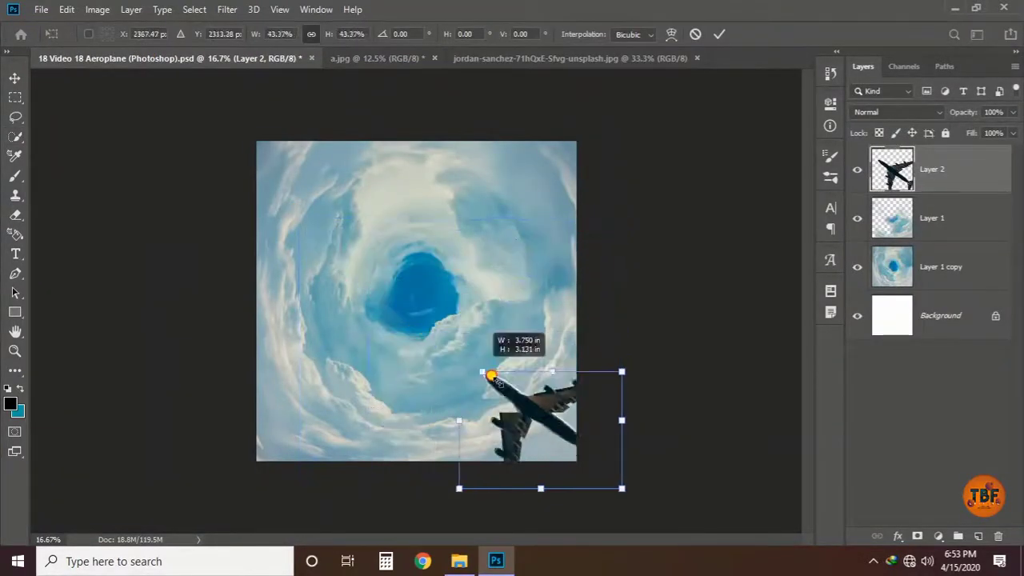
{"action": "left_click_drag", "start_coordinate": [298, 218], "coordinate": [485, 346]}
{"action": "left_click_drag", "start_coordinate": [520, 380], "coordinate": [410, 288]}
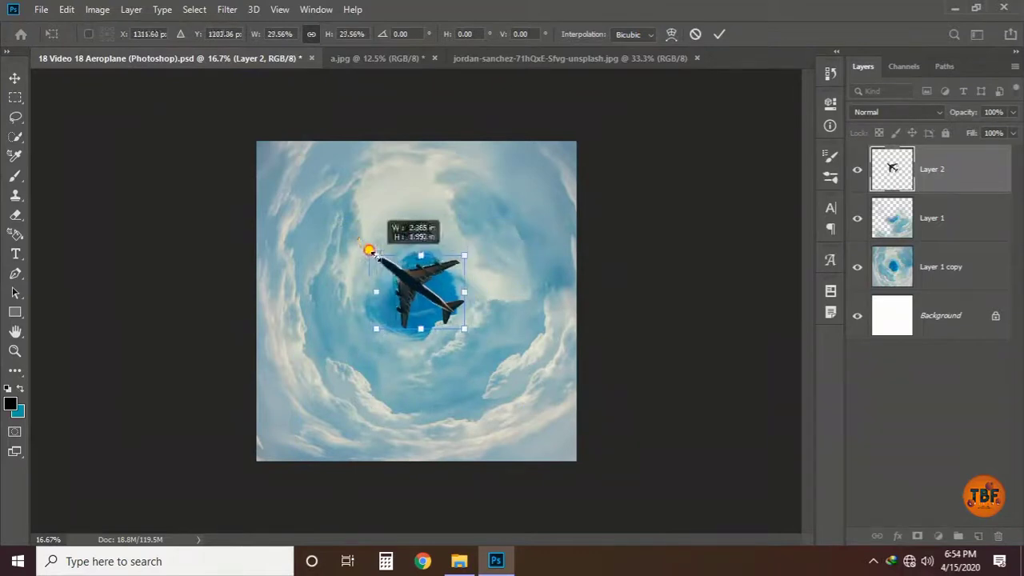
{"action": "left_click_drag", "start_coordinate": [369, 250], "coordinate": [389, 268]}
{"action": "left_click_drag", "start_coordinate": [440, 301], "coordinate": [421, 293]}
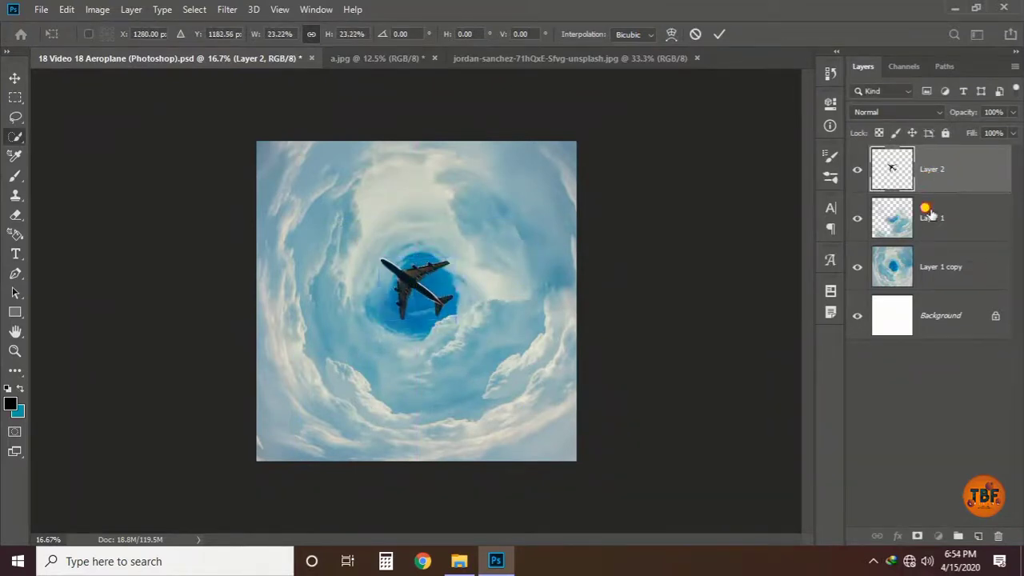
{"action": "mouse_move", "coordinate": [929, 169]}
{"action": "left_mouse_down"}
{"action": "mouse_move", "coordinate": [933, 254]}
{"action": "mouse_move", "coordinate": [940, 156]}
{"action": "left_mouse_up"}
Nudge the airplane precisely into the vortex centre
{"action": "key", "text": "ctrl+t"}
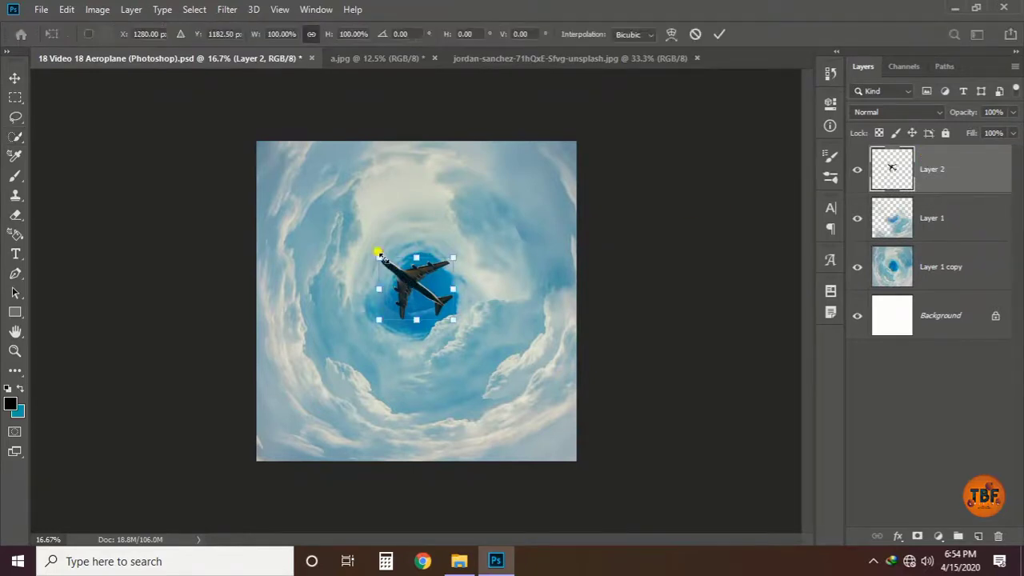
{"action": "left_click_drag", "start_coordinate": [415, 281], "coordinate": [420, 285]}
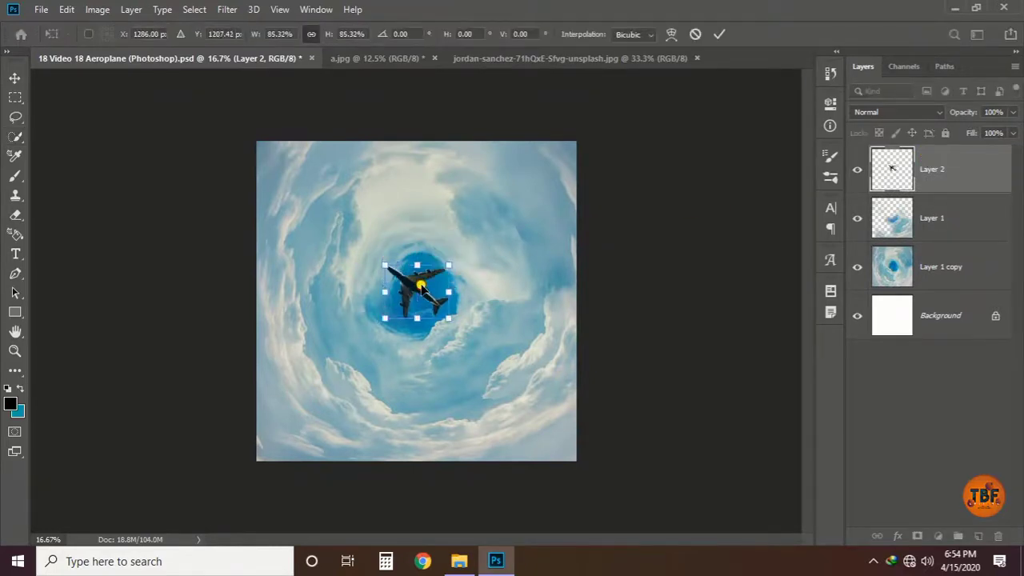
{"action": "key", "text": "Return"}
{"action": "key", "text": "w"}
Pan and zoom out to 33.33% to view the whole composition
{"action": "scroll", "coordinate": [419, 284], "scroll_direction": "up", "scroll_amount": 2, "text": "alt"}
{"action": "scroll", "coordinate": [420, 285], "scroll_direction": "up", "scroll_amount": 2, "text": "alt"}
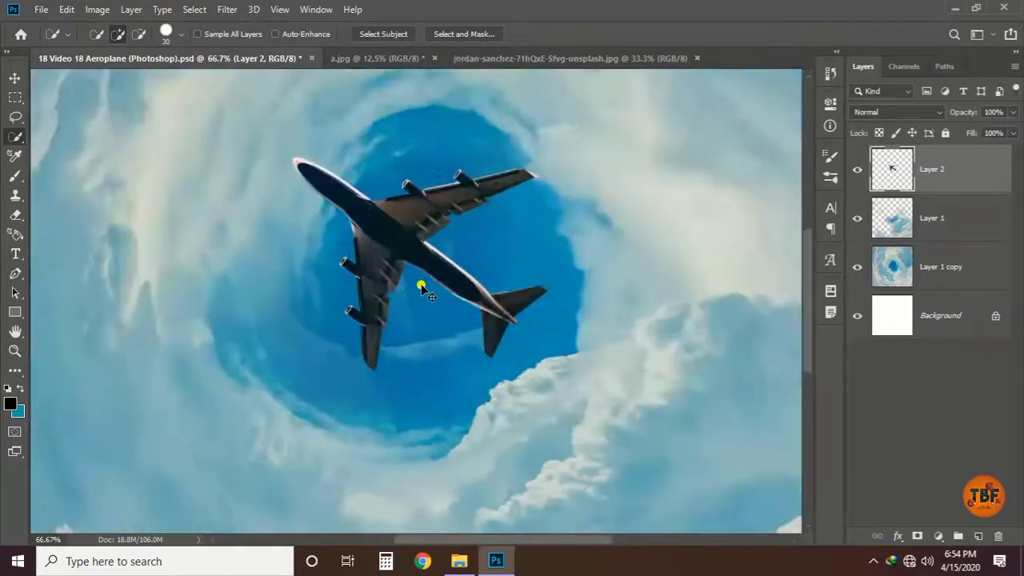
{"action": "scroll", "coordinate": [422, 288], "scroll_direction": "up", "scroll_amount": 1, "text": "alt"}
{"action": "left_click_drag", "start_coordinate": [354, 213], "coordinate": [410, 264]}
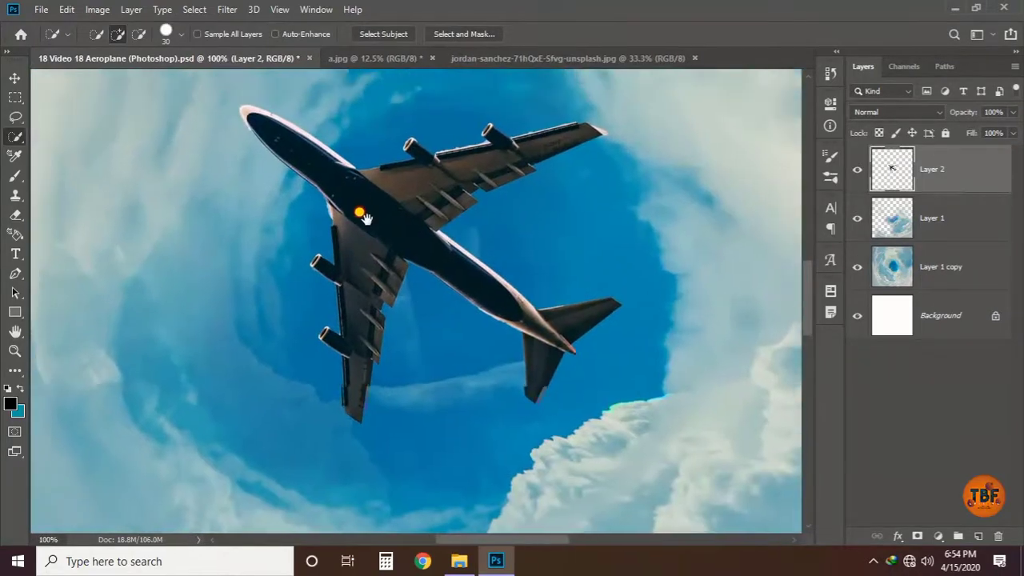
{"action": "scroll", "coordinate": [405, 258], "scroll_direction": "down", "scroll_amount": 1, "text": "alt"}
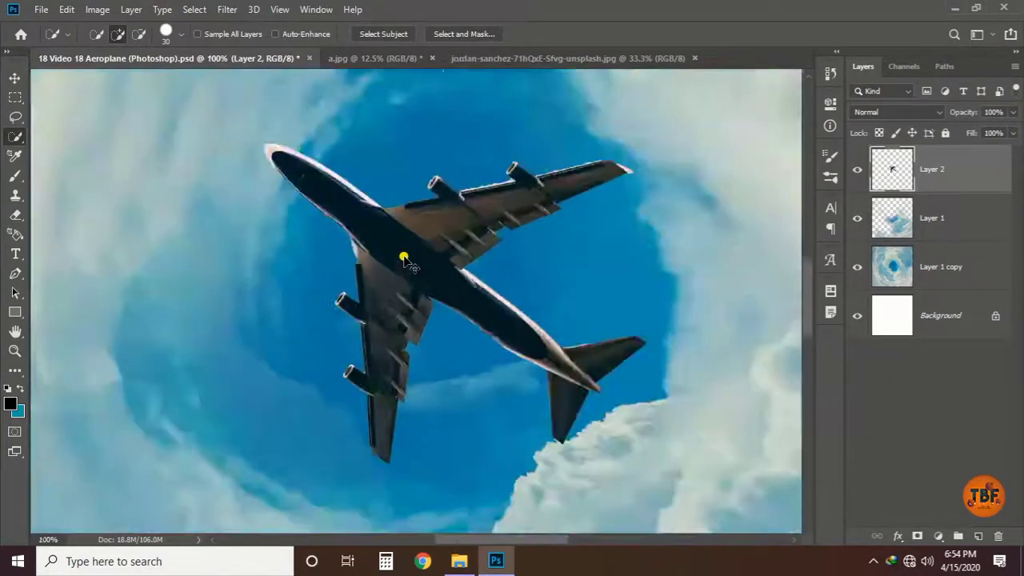
{"action": "scroll", "coordinate": [404, 258], "scroll_direction": "down", "scroll_amount": 1, "text": "alt"}
{"action": "scroll", "coordinate": [405, 257], "scroll_direction": "down", "scroll_amount": 1, "text": "alt"}
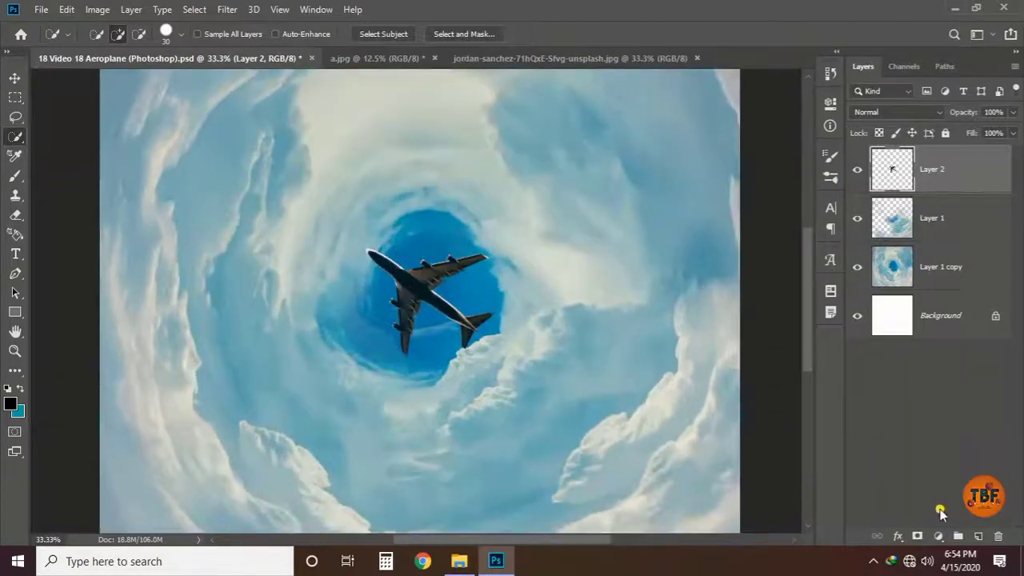
Add a brightening Brightness/Contrast adjustment clipped to the airplane layer
{"action": "left_click", "coordinate": [935, 534]}
{"action": "left_click", "coordinate": [929, 312]}
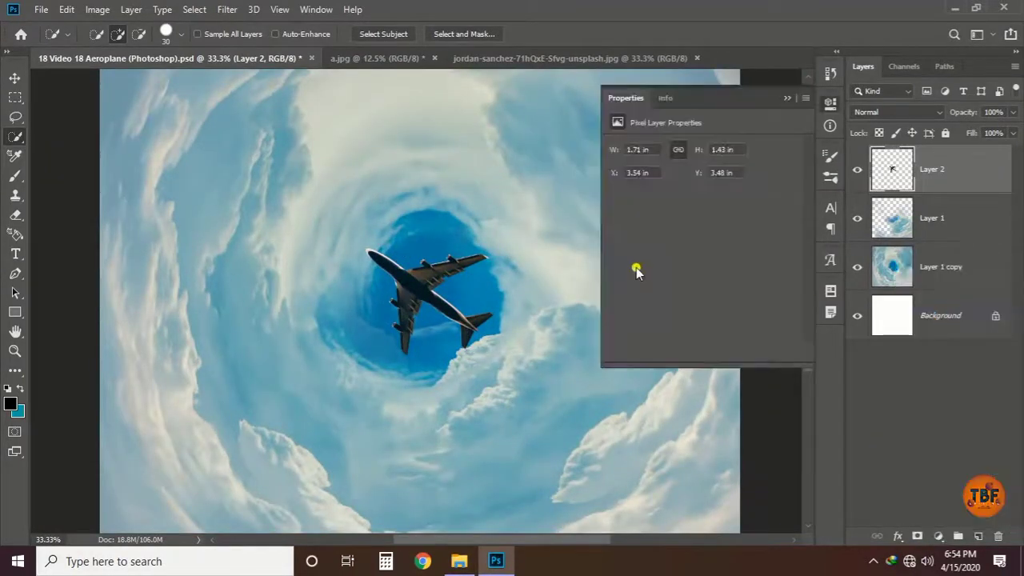
{"action": "mouse_move", "coordinate": [701, 188]}
{"action": "left_mouse_down"}
{"action": "mouse_move", "coordinate": [743, 192]}
{"action": "mouse_move", "coordinate": [690, 189]}
{"action": "mouse_move", "coordinate": [773, 202]}
{"action": "left_mouse_up"}
{"action": "left_click", "coordinate": [701, 352]}
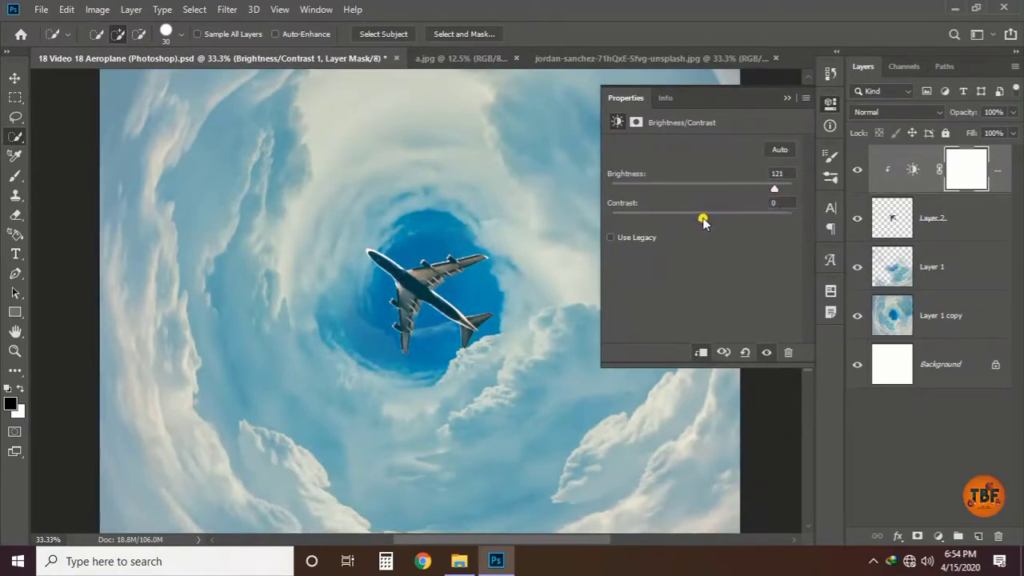
Try a clipped Exposure adjustment on the airplane, then delete it
{"action": "left_click", "coordinate": [939, 536]}
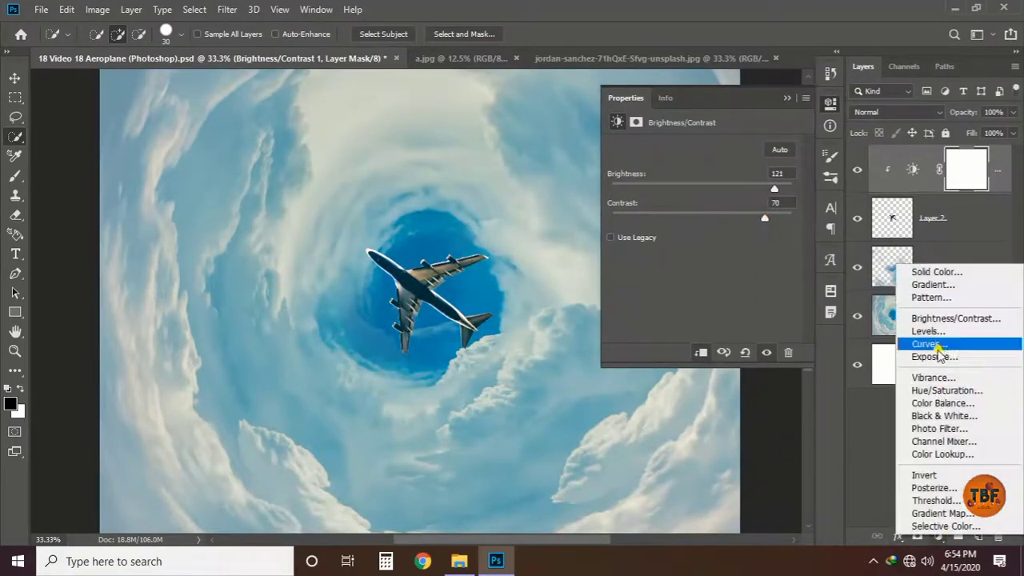
{"action": "left_click", "coordinate": [935, 354]}
{"action": "mouse_move", "coordinate": [703, 214]}
{"action": "left_mouse_down"}
{"action": "mouse_move", "coordinate": [693, 211]}
{"action": "mouse_move", "coordinate": [715, 213]}
{"action": "mouse_move", "coordinate": [702, 216]}
{"action": "mouse_move", "coordinate": [708, 188]}
{"action": "left_mouse_up"}
{"action": "key", "text": "ctrl+alt+g"}
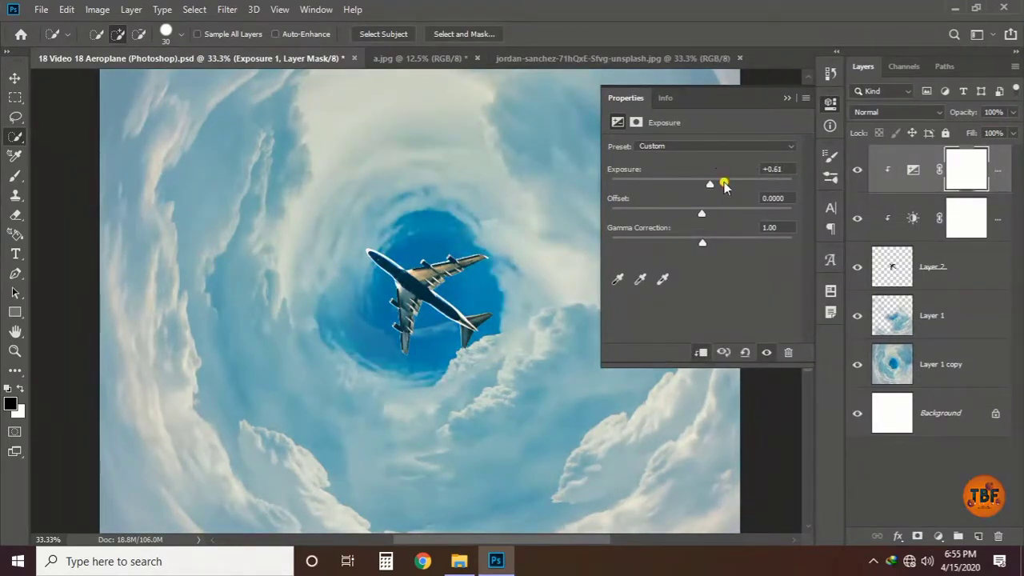
{"action": "left_click", "coordinate": [828, 105]}
{"action": "key", "text": "ctrl+minus"}
{"action": "key", "text": "ctrl+minus"}
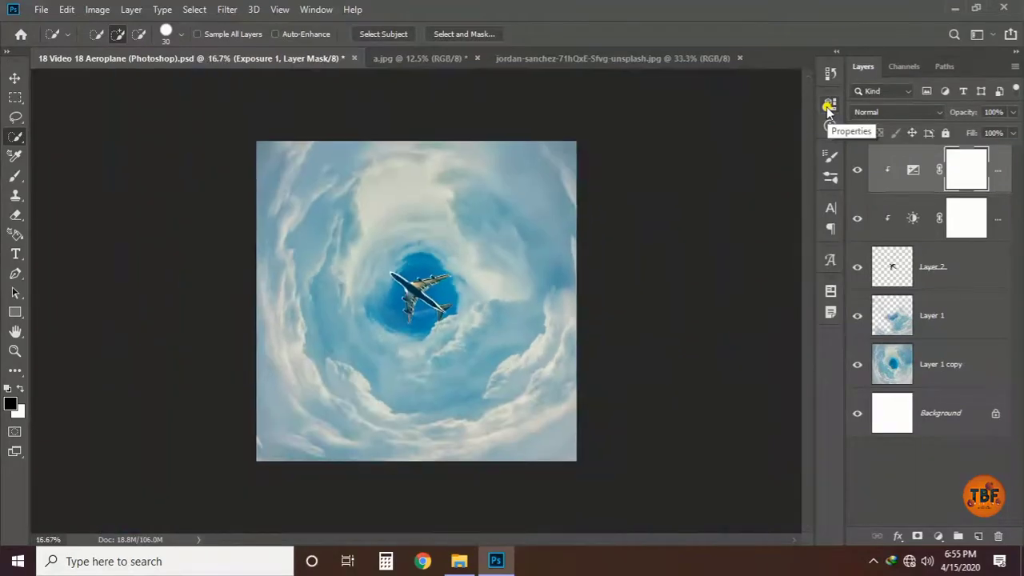
{"action": "key", "text": "Delete"}
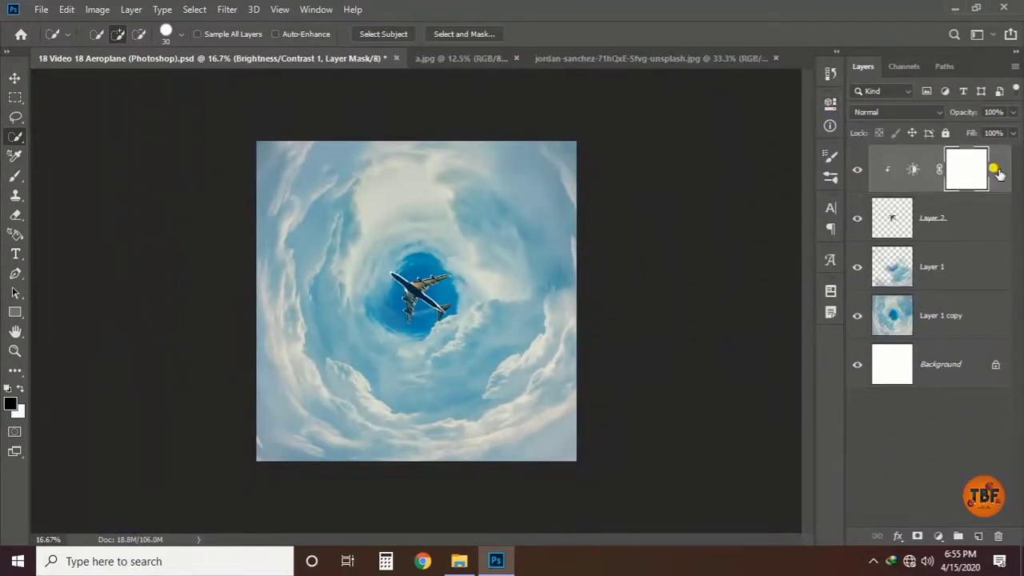
Add a clipped Curves adjustment to the airplane, save, and select both cloud layers
{"action": "left_click", "coordinate": [938, 535]}
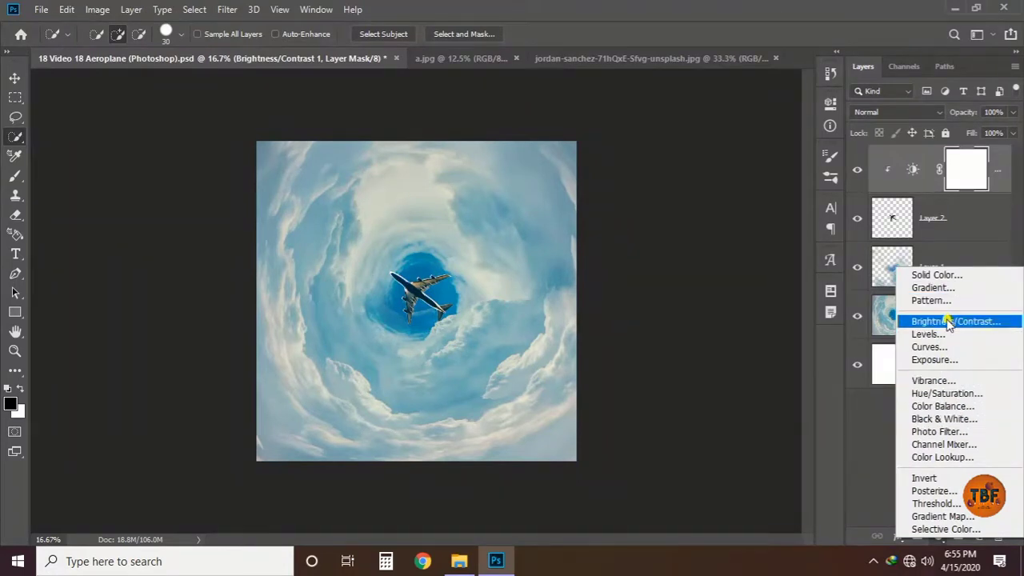
{"action": "left_click", "coordinate": [928, 347]}
{"action": "left_click", "coordinate": [679, 294]}
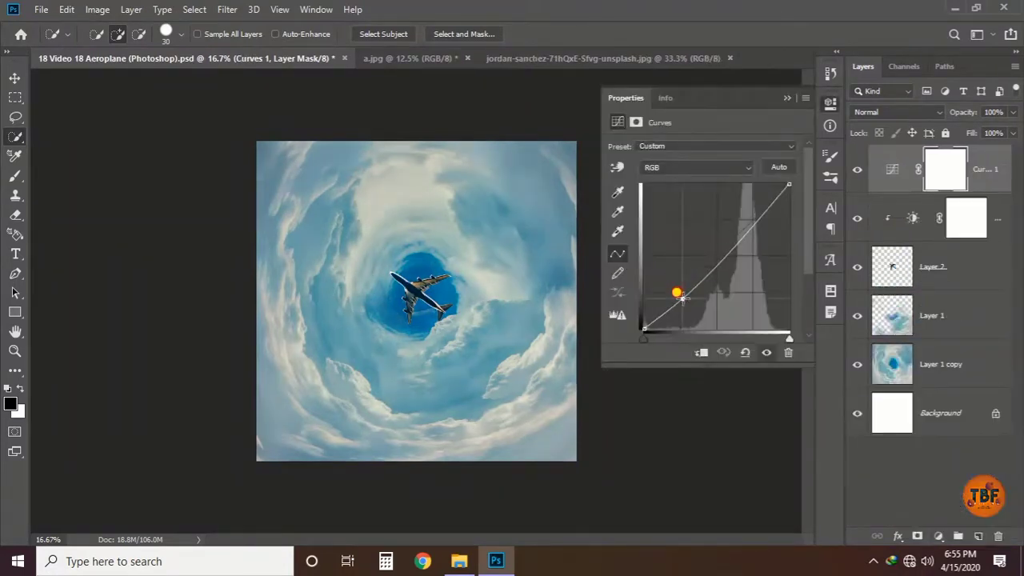
{"action": "key", "text": "ctrl+alt+g"}
{"action": "left_click_drag", "start_coordinate": [681, 296], "coordinate": [680, 291]}
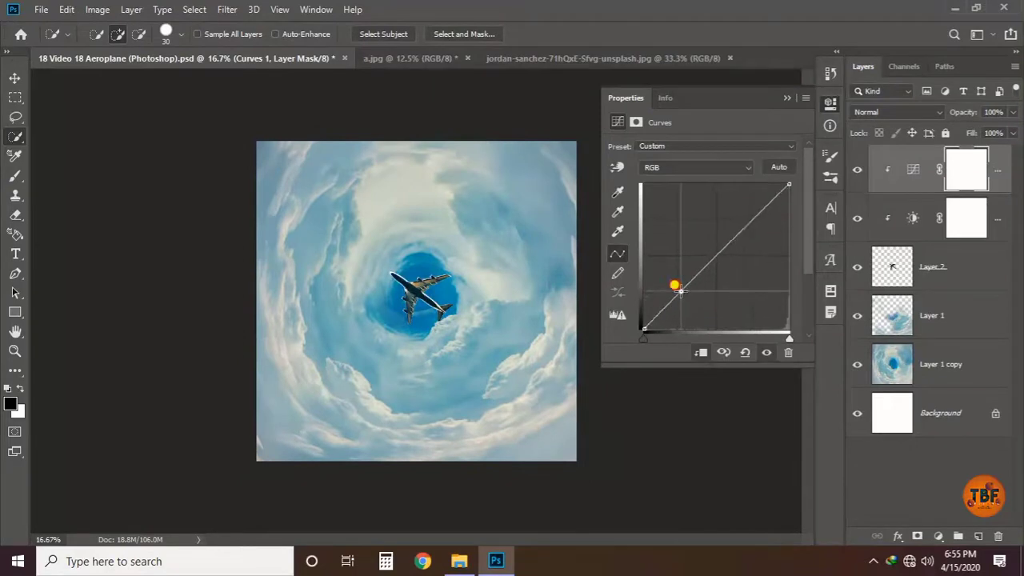
{"action": "left_click_drag", "start_coordinate": [709, 250], "coordinate": [709, 243]}
{"action": "left_click", "coordinate": [831, 110]}
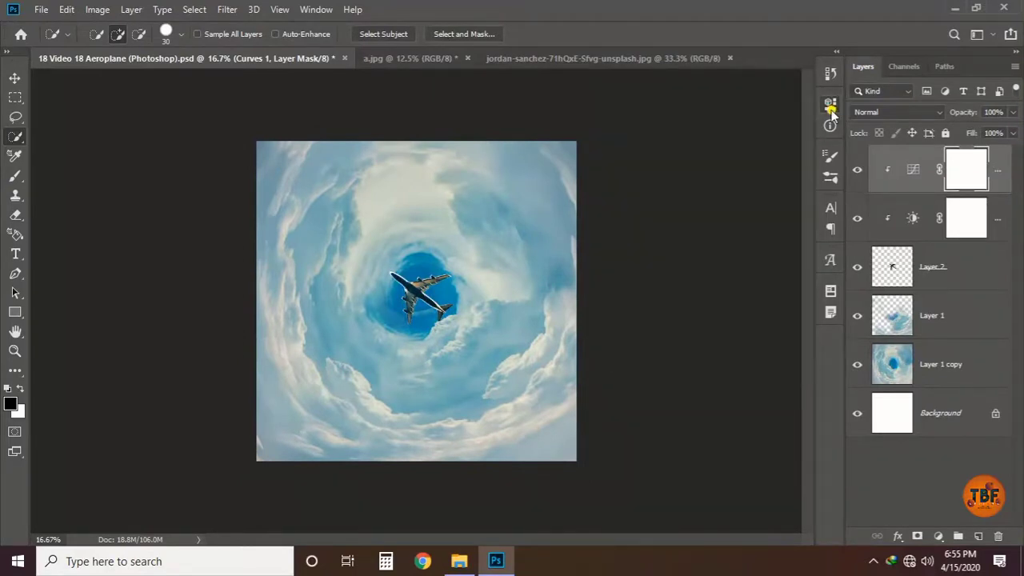
{"action": "key", "text": "ctrl+s"}
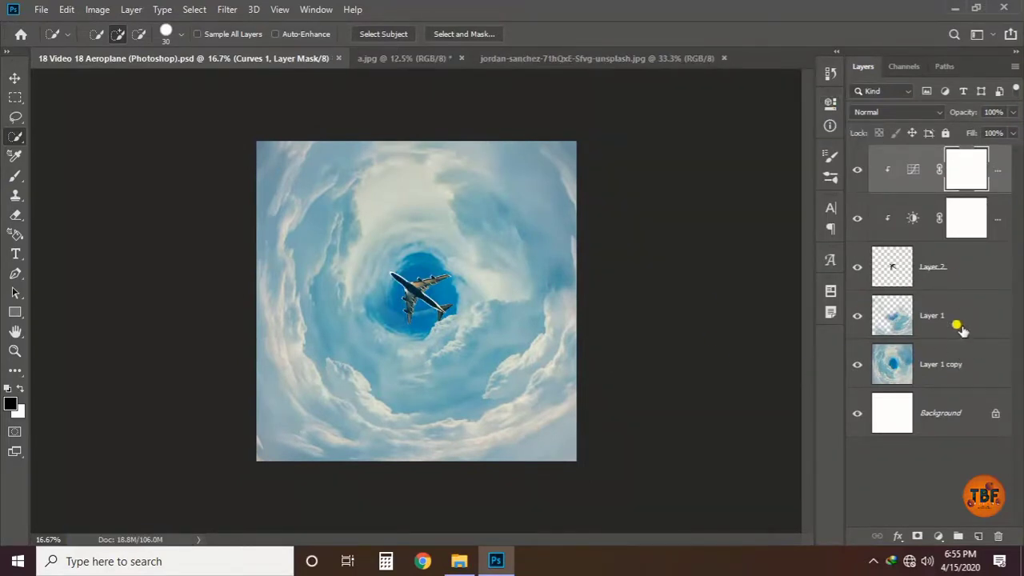
{"action": "left_click", "coordinate": [961, 323]}
{"action": "left_click", "coordinate": [966, 363], "text": "shift"}
Group the cloud layers, add a new layer, and apply Vibrance +40
{"action": "key", "text": "ctrl+g"}
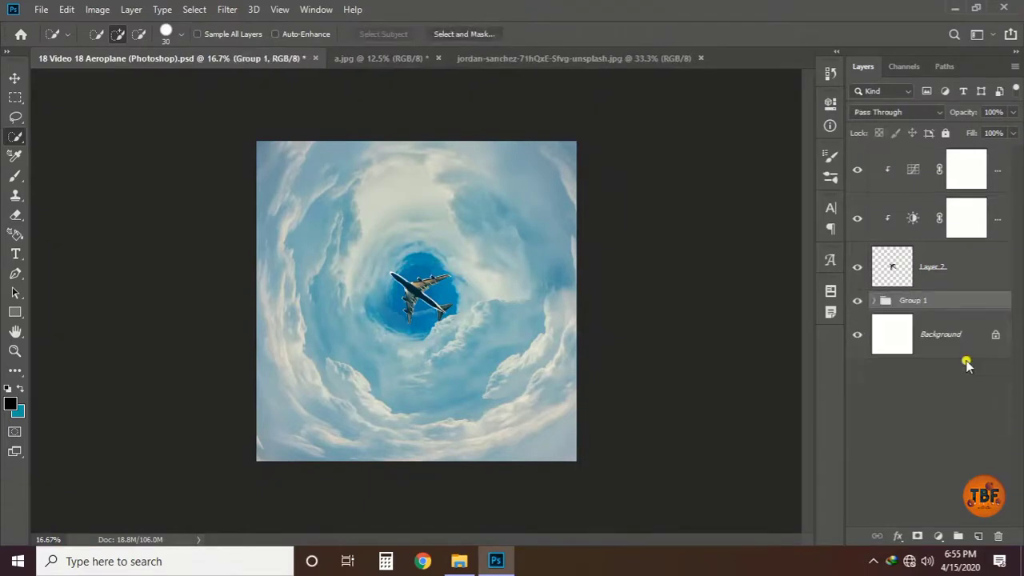
{"action": "left_click", "coordinate": [978, 536]}
{"action": "left_click", "coordinate": [939, 536]}
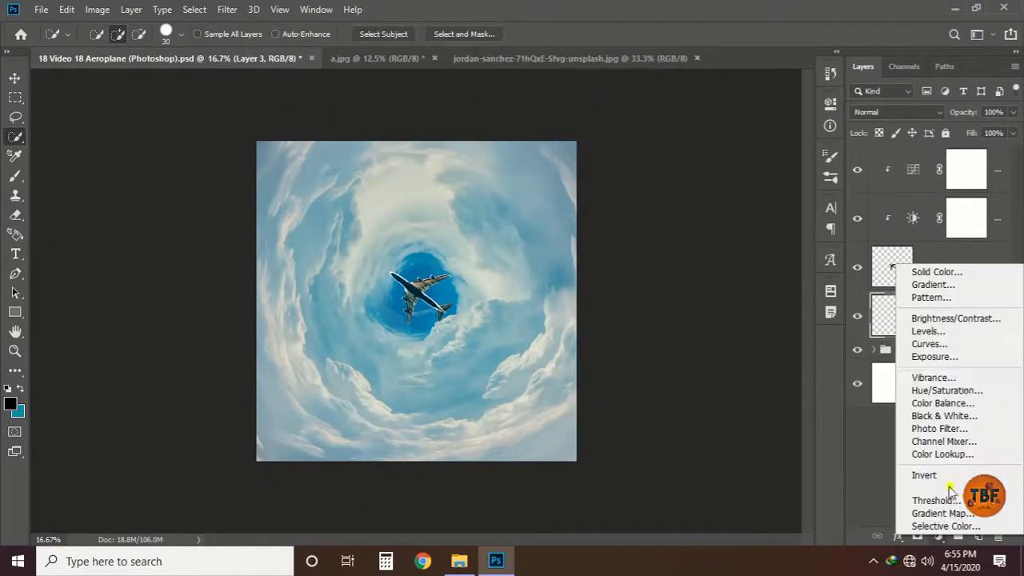
{"action": "left_click", "coordinate": [932, 377]}
{"action": "left_click_drag", "start_coordinate": [702, 162], "coordinate": [738, 162]}
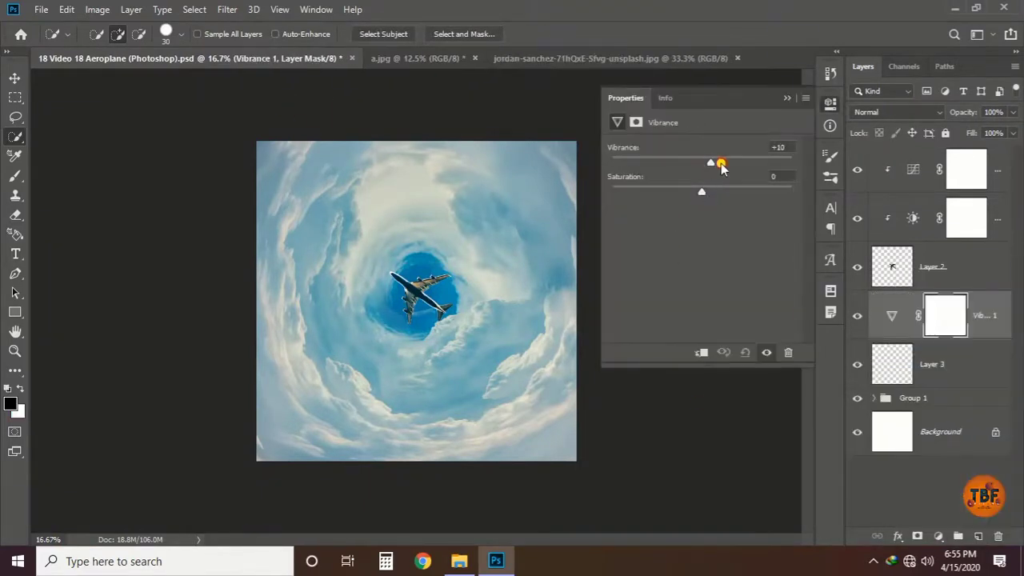
{"action": "left_click_drag", "start_coordinate": [704, 192], "coordinate": [682, 194]}
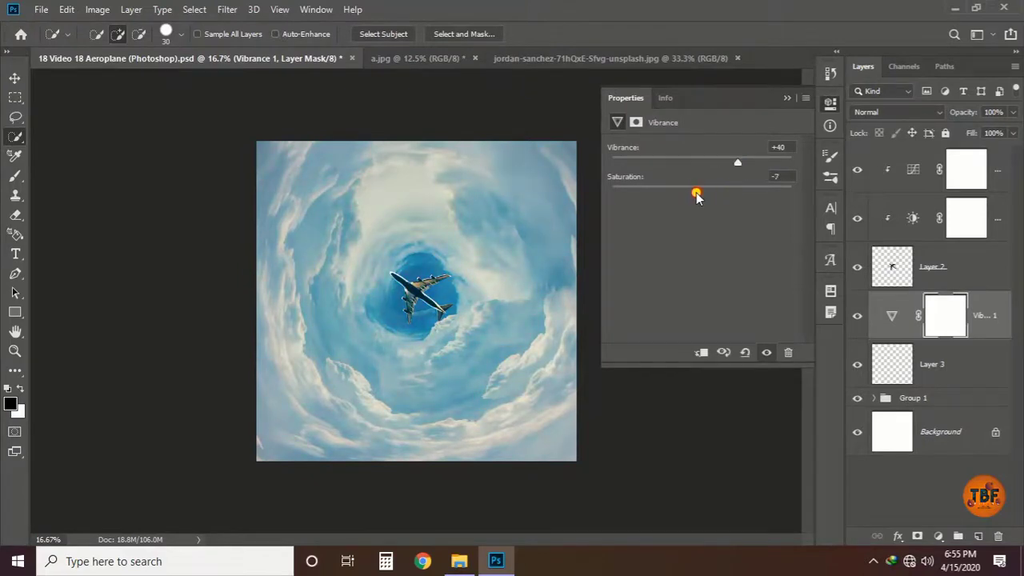
Add a colorized Hue/Saturation adjustment tinting the image dusty pink
{"action": "left_click", "coordinate": [939, 536]}
{"action": "left_click", "coordinate": [942, 389]}
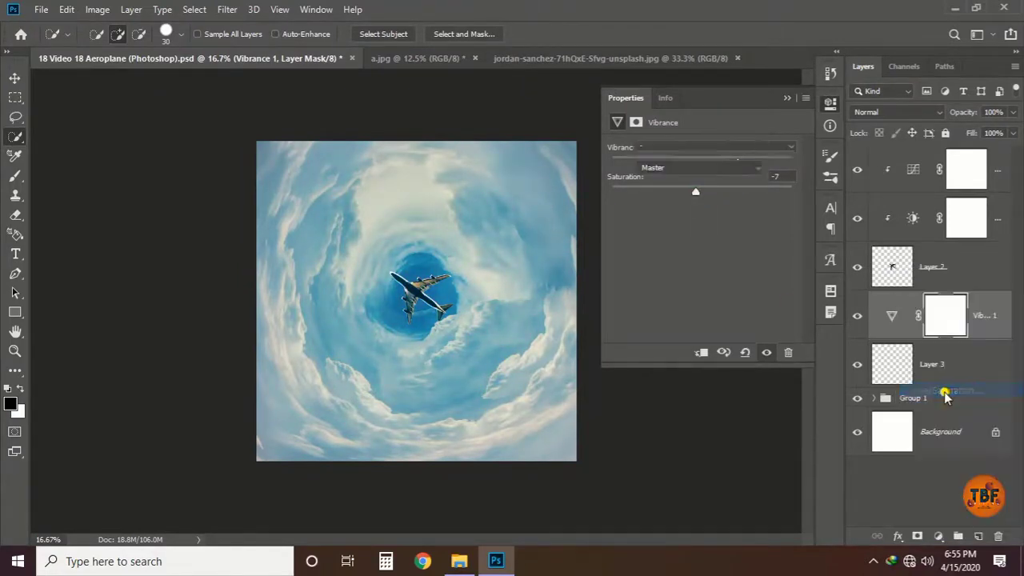
{"action": "mouse_move", "coordinate": [701, 201]}
{"action": "left_mouse_down"}
{"action": "mouse_move", "coordinate": [730, 205]}
{"action": "mouse_move", "coordinate": [724, 236]}
{"action": "mouse_move", "coordinate": [768, 206]}
{"action": "left_mouse_up"}
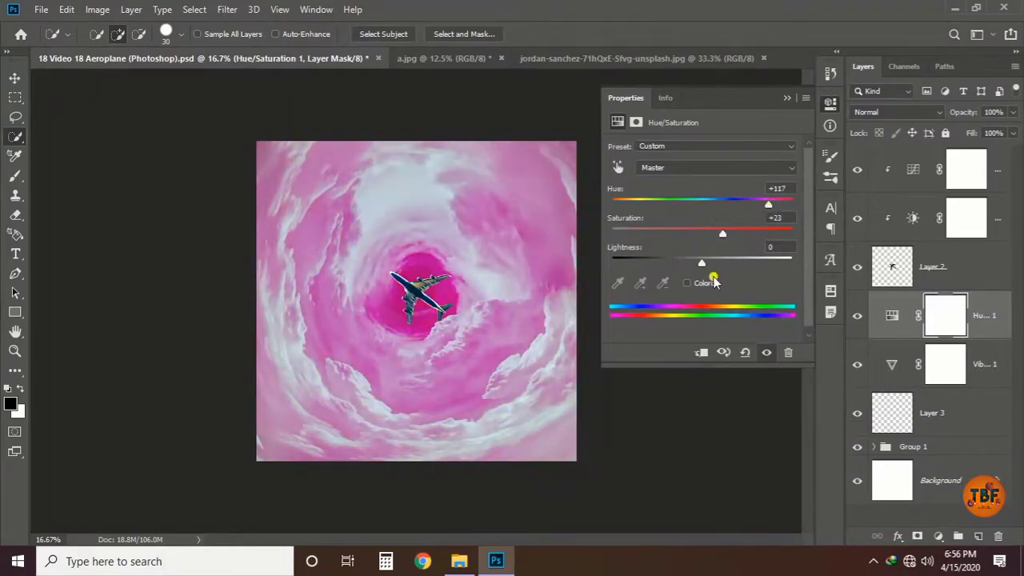
{"action": "left_click", "coordinate": [687, 283]}
{"action": "mouse_move", "coordinate": [613, 204]}
{"action": "left_mouse_down"}
{"action": "mouse_move", "coordinate": [631, 202]}
{"action": "mouse_move", "coordinate": [612, 204]}
{"action": "left_mouse_up"}
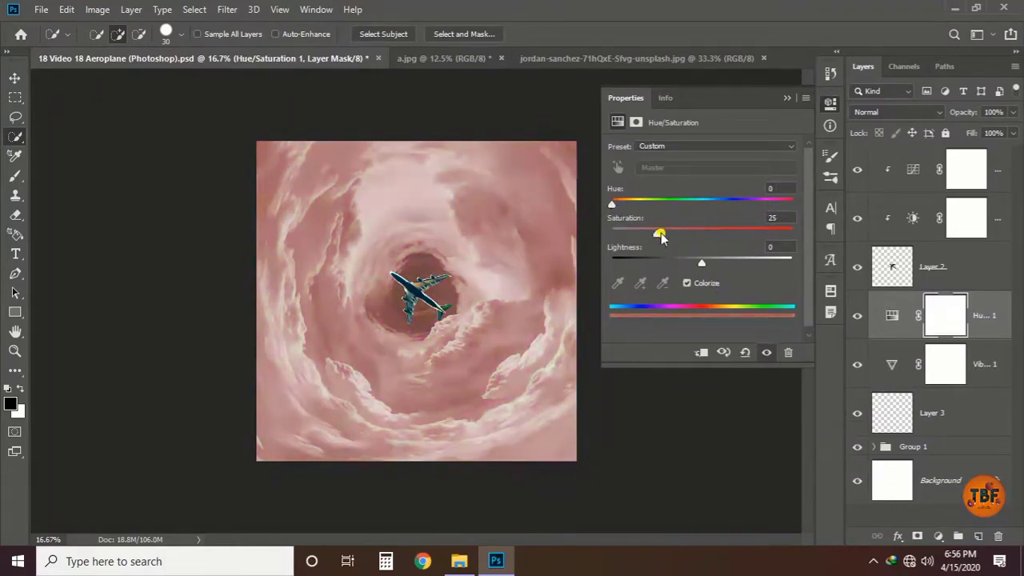
{"action": "mouse_move", "coordinate": [662, 233]}
{"action": "left_mouse_down"}
{"action": "mouse_move", "coordinate": [686, 237]}
{"action": "mouse_move", "coordinate": [708, 262]}
{"action": "left_mouse_up"}
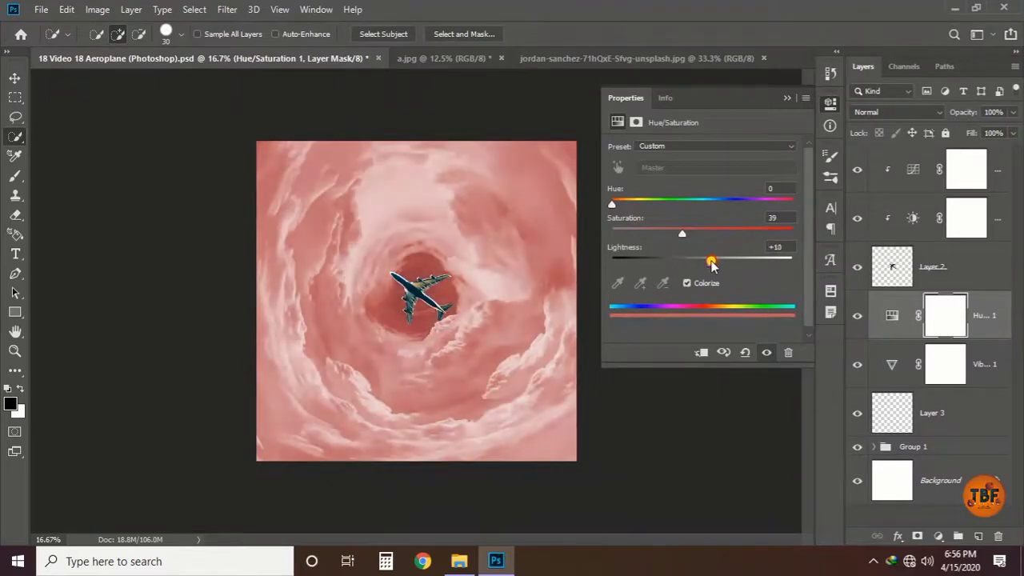
Blend the pink tint in Overlay with saturation 56 and lightness -12
{"action": "left_click", "coordinate": [883, 114]}
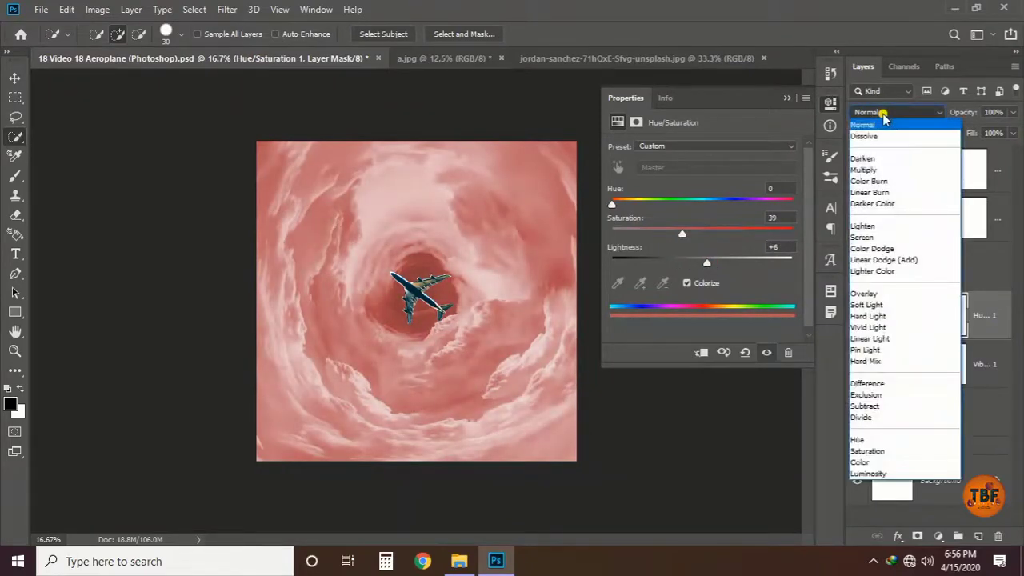
{"action": "left_click", "coordinate": [877, 296]}
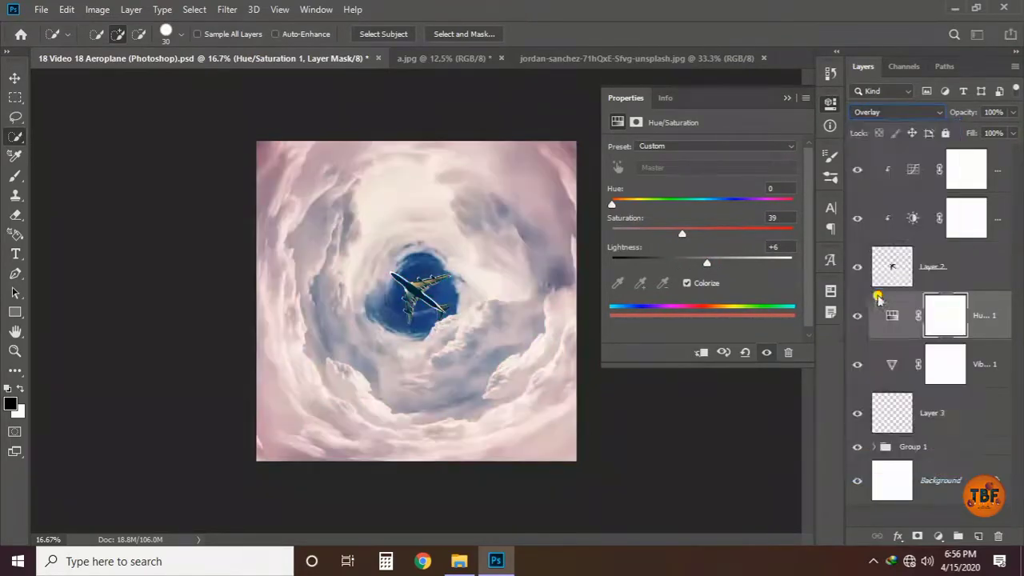
{"action": "left_click_drag", "start_coordinate": [613, 206], "coordinate": [611, 206]}
{"action": "mouse_move", "coordinate": [682, 232]}
{"action": "left_mouse_down"}
{"action": "mouse_move", "coordinate": [698, 235]}
{"action": "mouse_move", "coordinate": [695, 268]}
{"action": "left_mouse_up"}
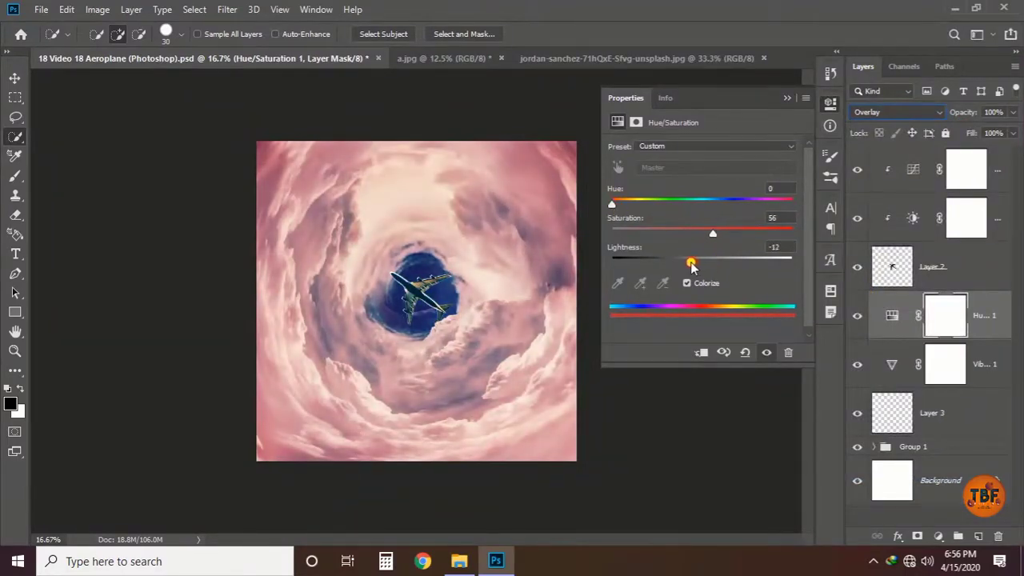
{"action": "left_click", "coordinate": [687, 283]}
{"action": "left_click", "coordinate": [827, 126]}
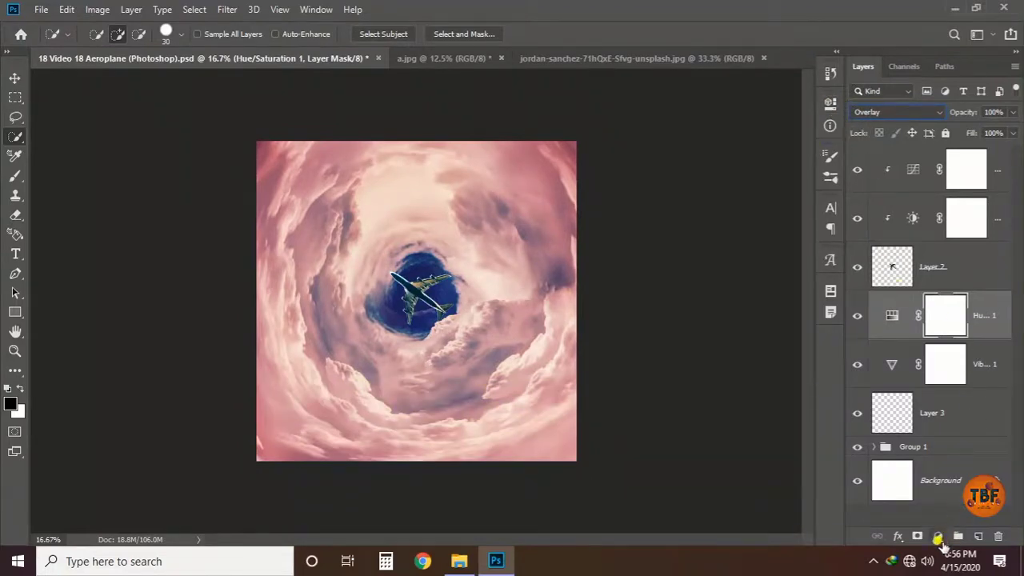
{"action": "left_click", "coordinate": [938, 537]}
{"action": "left_click", "coordinate": [945, 352]}
Reshape Curves 2 by lowering one point, then adding and raising a second point
{"action": "left_click_drag", "start_coordinate": [704, 268], "coordinate": [709, 273]}
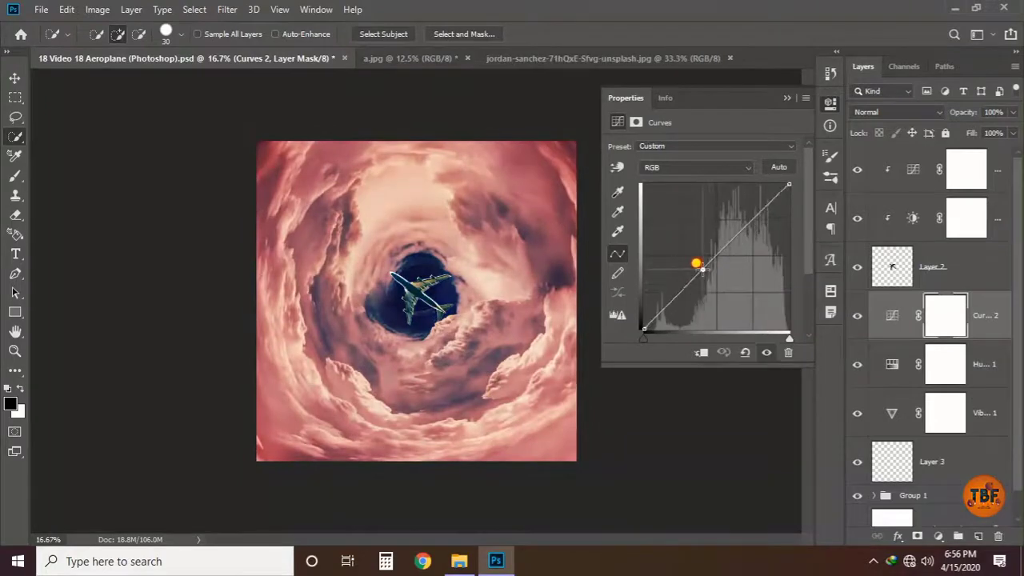
{"action": "left_click", "coordinate": [752, 229]}
{"action": "left_click_drag", "start_coordinate": [756, 226], "coordinate": [754, 195]}
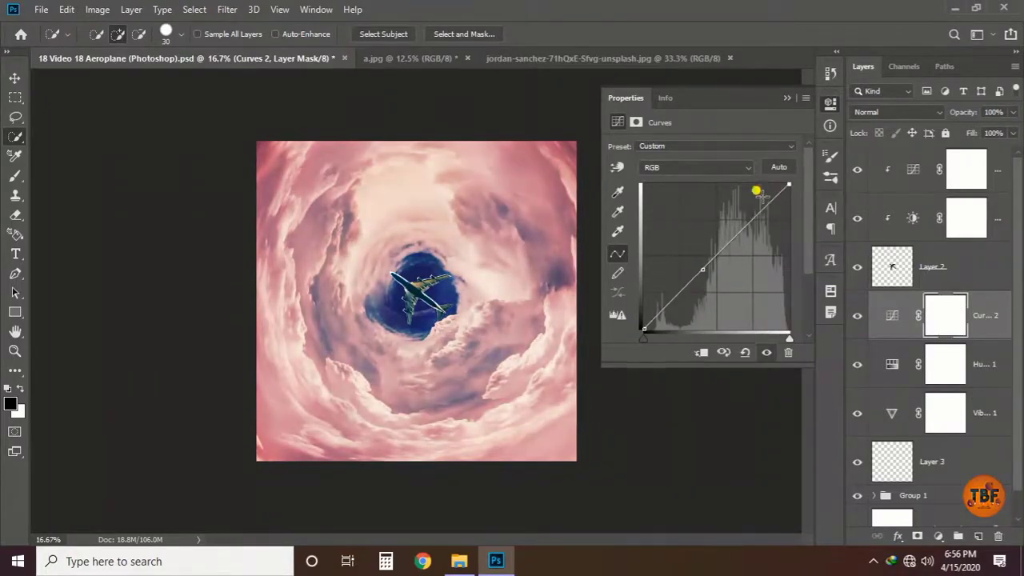
Add a Brightness/Contrast layer set to brightness 24 and contrast -10
{"action": "left_click", "coordinate": [831, 102]}
{"action": "left_click", "coordinate": [938, 536]}
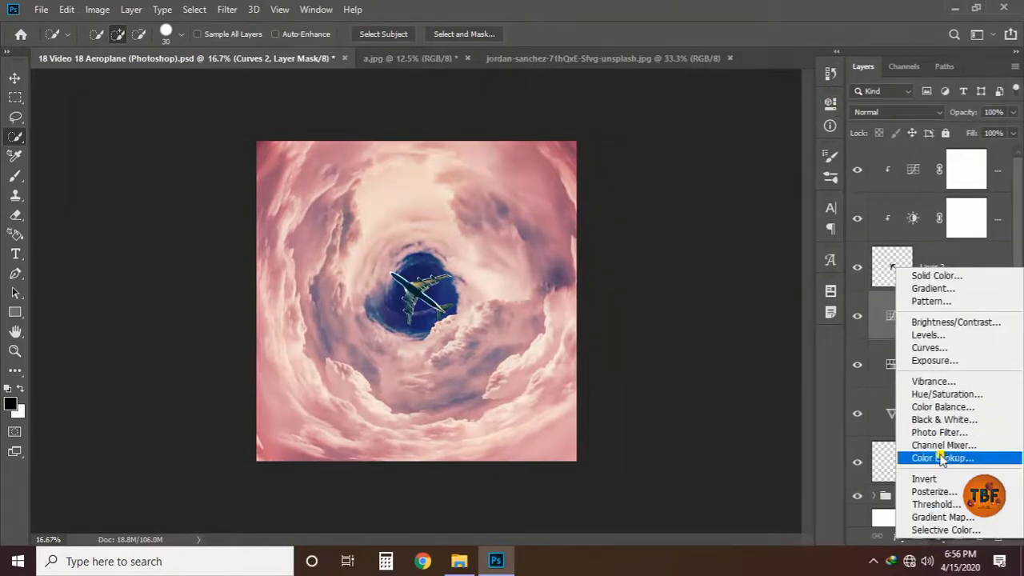
{"action": "left_click", "coordinate": [923, 323]}
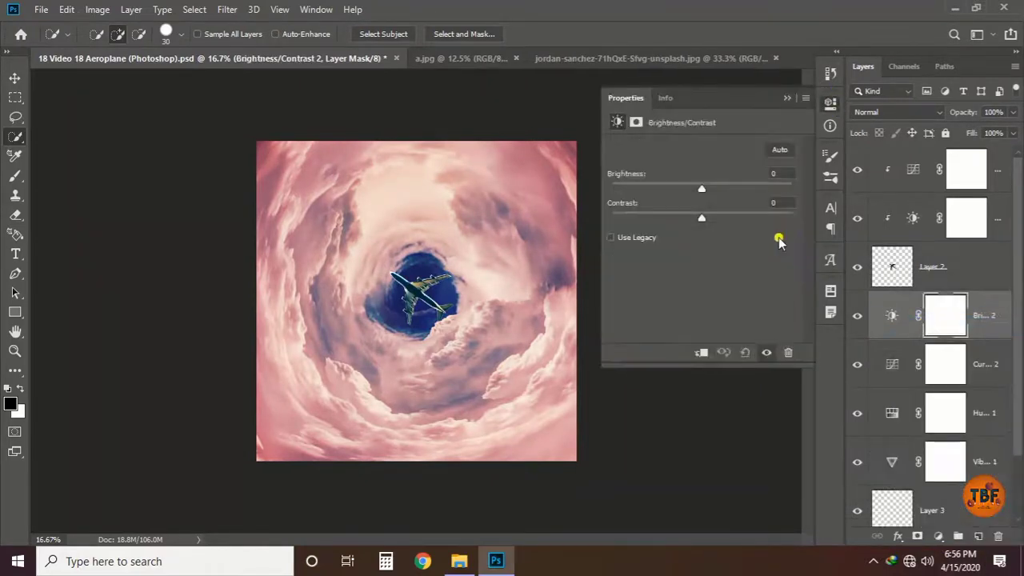
{"action": "mouse_move", "coordinate": [706, 190]}
{"action": "left_mouse_down"}
{"action": "mouse_move", "coordinate": [766, 221]}
{"action": "mouse_move", "coordinate": [685, 224]}
{"action": "left_mouse_up"}
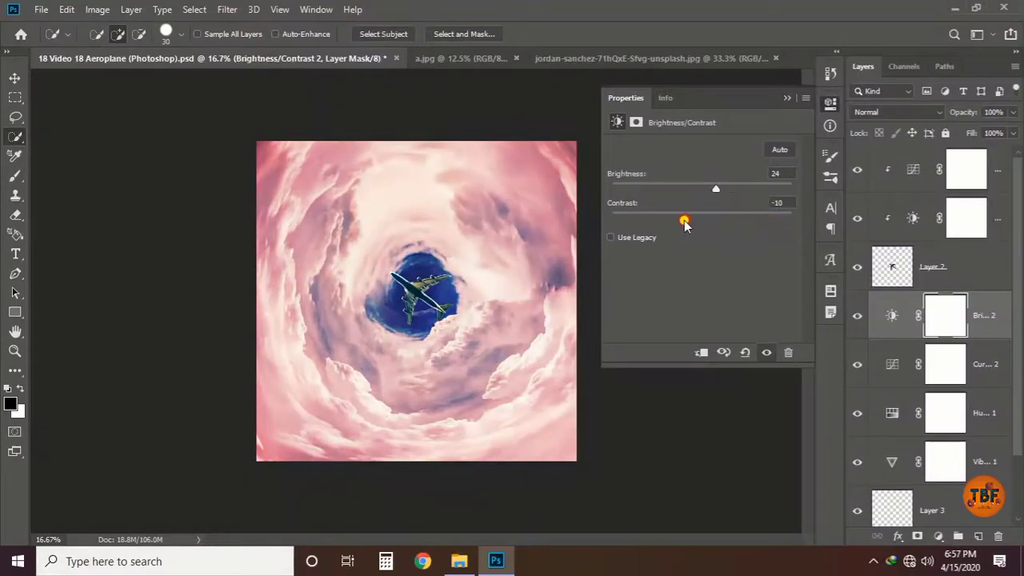
{"action": "left_click", "coordinate": [829, 104]}
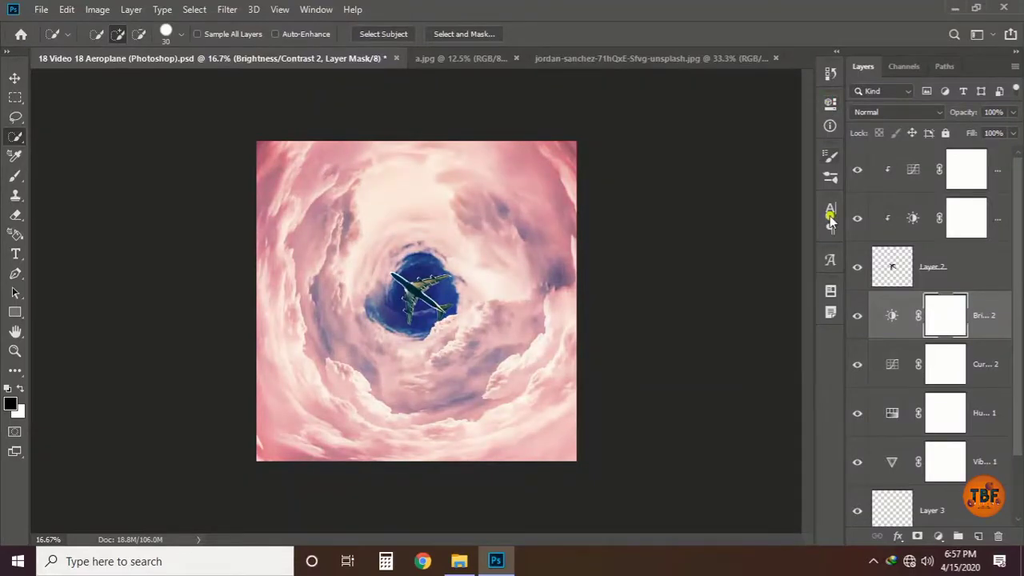
{"action": "scroll", "coordinate": [979, 340], "scroll_direction": "down", "scroll_amount": 1}
{"action": "scroll", "coordinate": [978, 339], "scroll_direction": "up", "scroll_amount": 1}
On Layer 2, add a colorized Hue/Saturation layer: Hue 0, Saturation 25, Lightness -11
{"action": "left_click", "coordinate": [970, 268]}
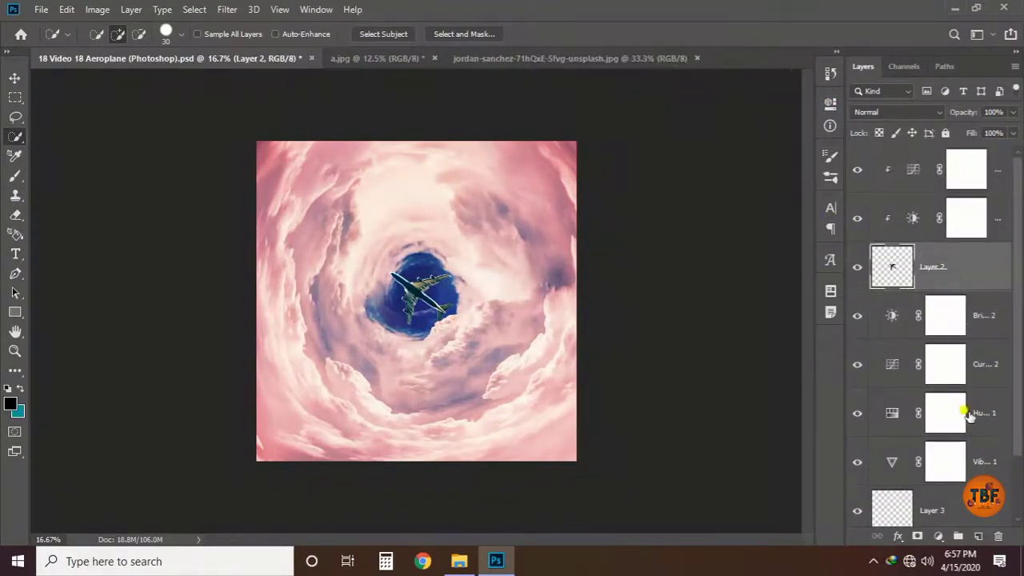
{"action": "left_click", "coordinate": [939, 536]}
{"action": "left_click", "coordinate": [946, 391]}
{"action": "left_click", "coordinate": [687, 282]}
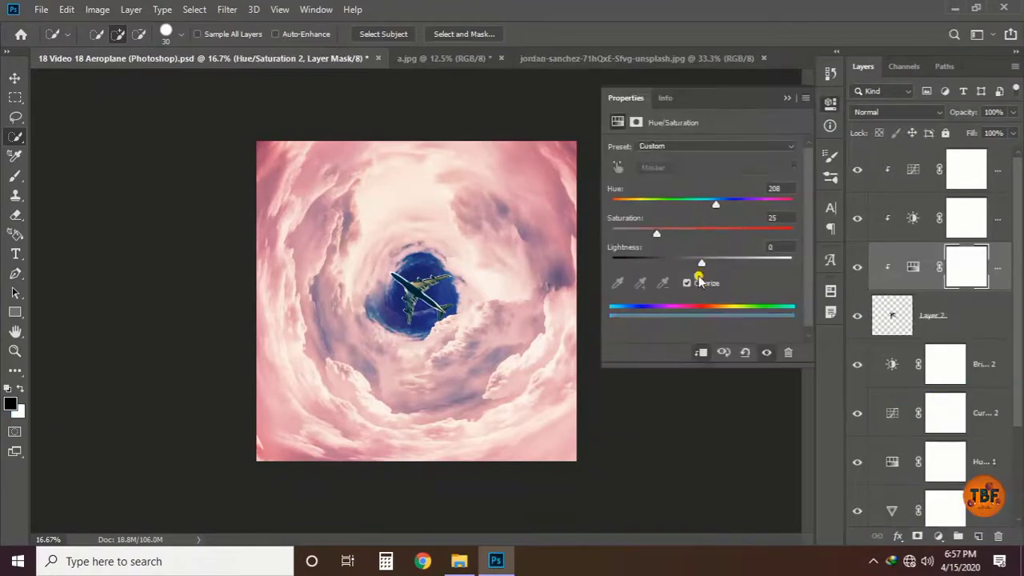
{"action": "mouse_move", "coordinate": [614, 204]}
{"action": "left_mouse_down"}
{"action": "mouse_move", "coordinate": [670, 201]}
{"action": "mouse_move", "coordinate": [577, 207]}
{"action": "left_mouse_up"}
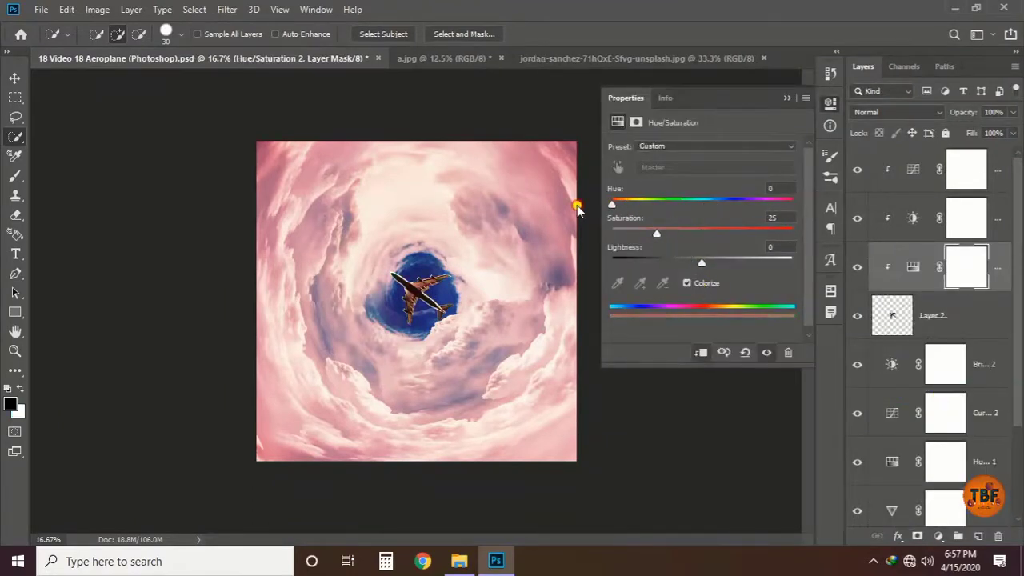
{"action": "mouse_move", "coordinate": [699, 267]}
{"action": "left_mouse_down"}
{"action": "mouse_move", "coordinate": [685, 264]}
{"action": "mouse_move", "coordinate": [709, 263]}
{"action": "mouse_move", "coordinate": [693, 264]}
{"action": "left_mouse_up"}
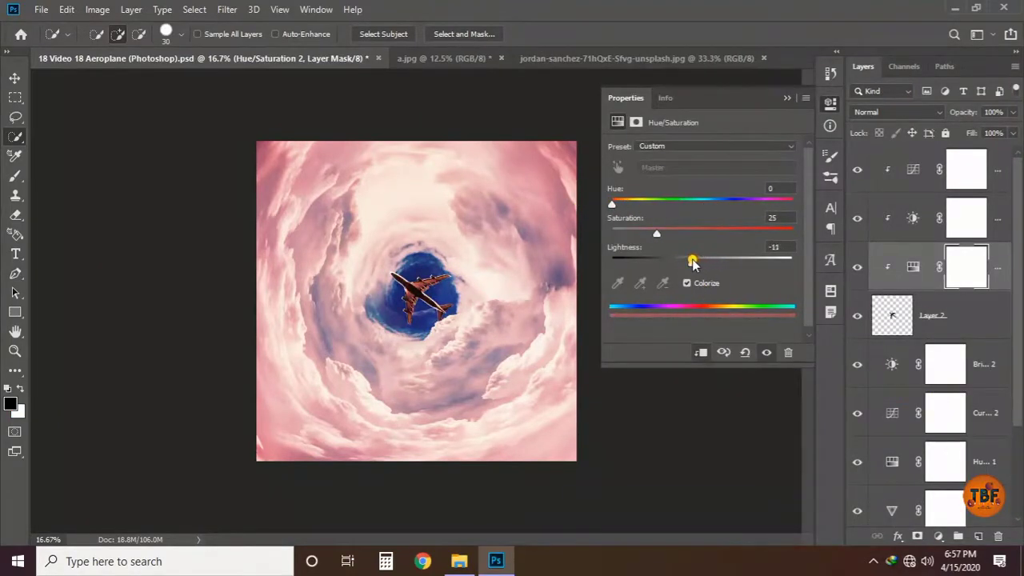
{"action": "left_click", "coordinate": [830, 103]}
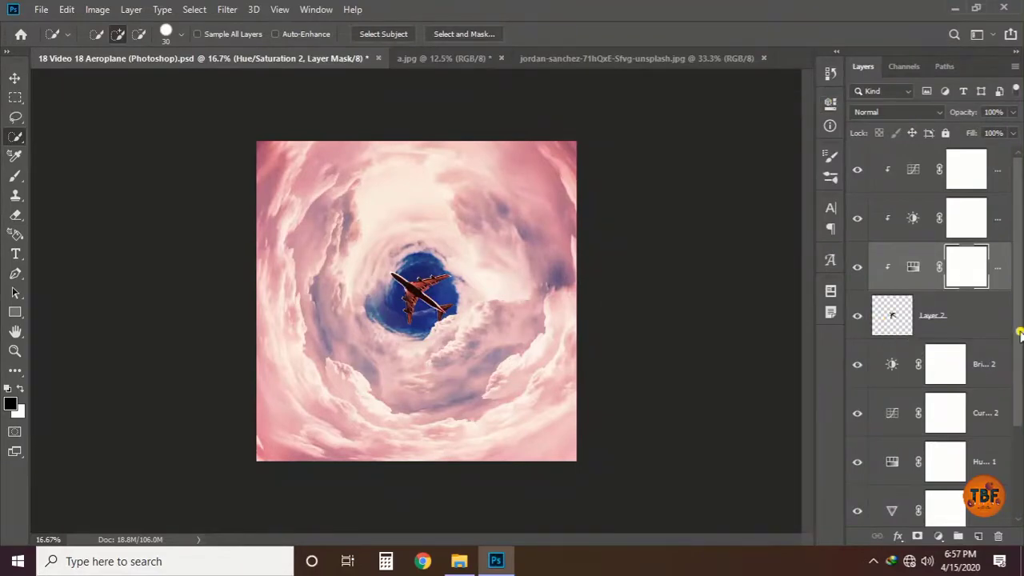
Create a new empty Layer 4 above the top Curves 1 layer
{"action": "left_click_drag", "start_coordinate": [1018, 336], "coordinate": [1017, 452]}
{"action": "left_click", "coordinate": [1010, 448]}
{"action": "scroll", "coordinate": [1018, 416], "scroll_direction": "up", "scroll_amount": 3}
{"action": "left_click", "coordinate": [987, 172]}
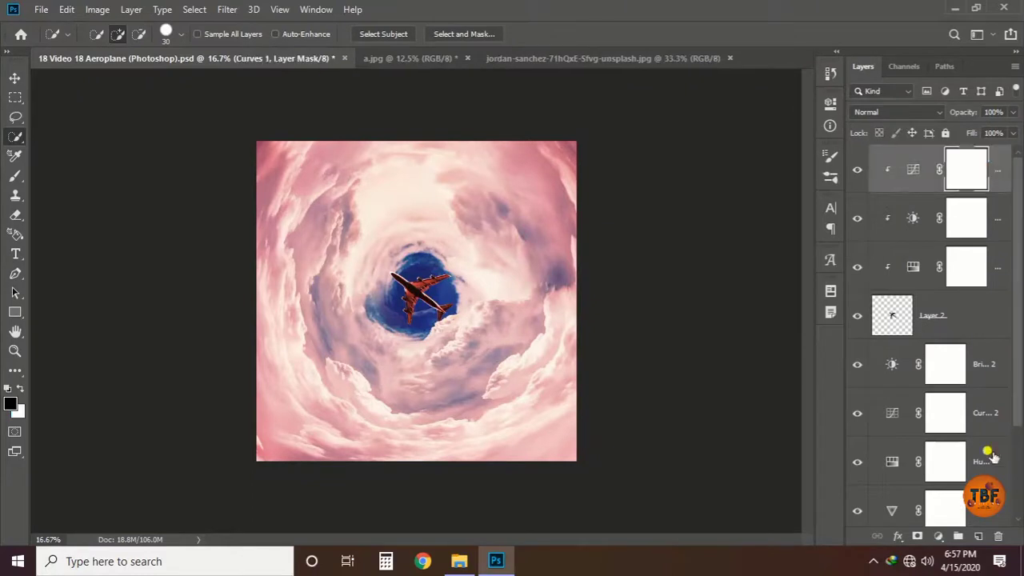
{"action": "left_click", "coordinate": [978, 536]}
Give Layer 4 a white Outer Glow style at 65% opacity
{"action": "left_click", "coordinate": [939, 536]}
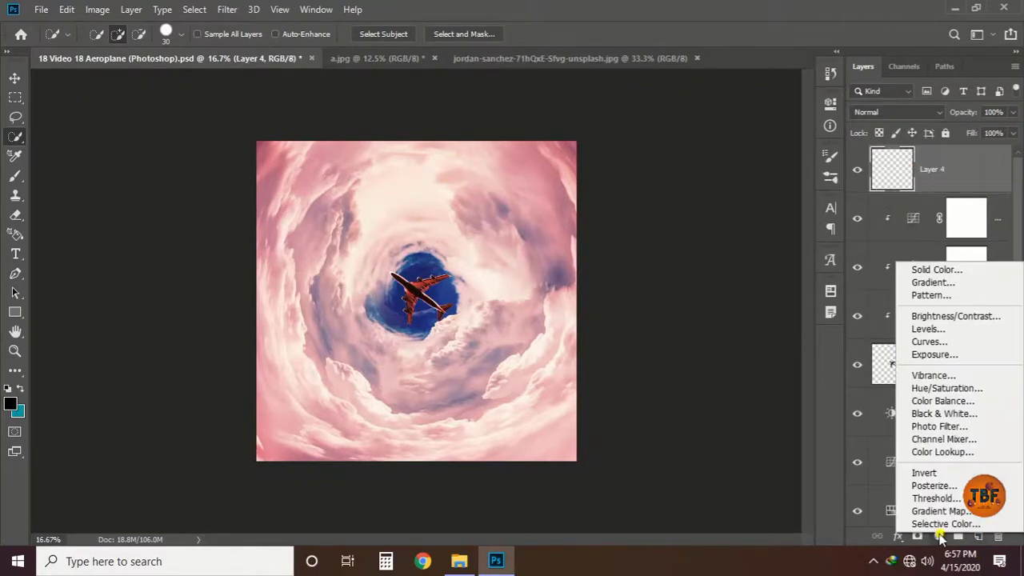
{"action": "left_click", "coordinate": [897, 536]}
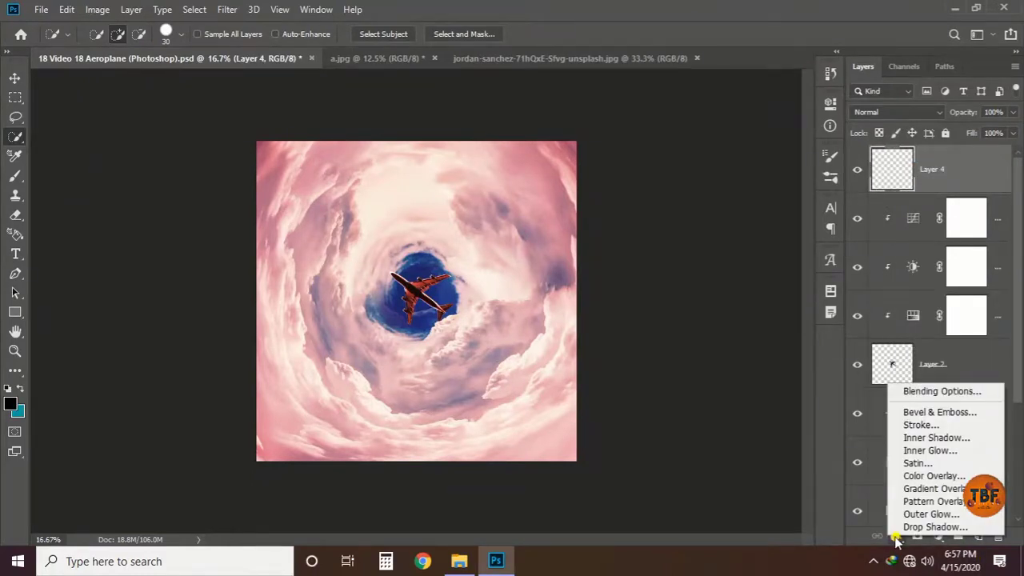
{"action": "left_click", "coordinate": [930, 514]}
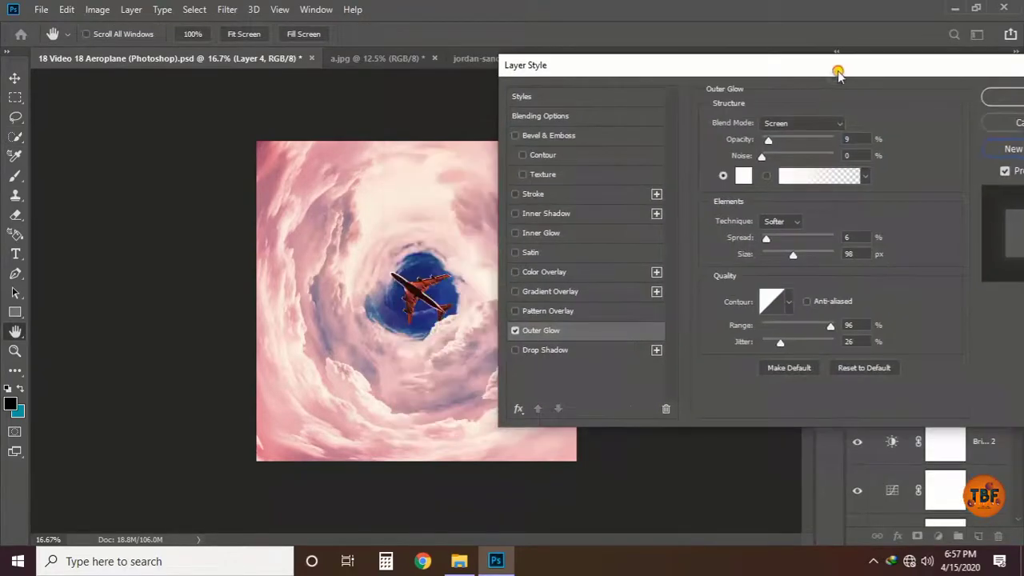
{"action": "left_click_drag", "start_coordinate": [769, 141], "coordinate": [809, 143]}
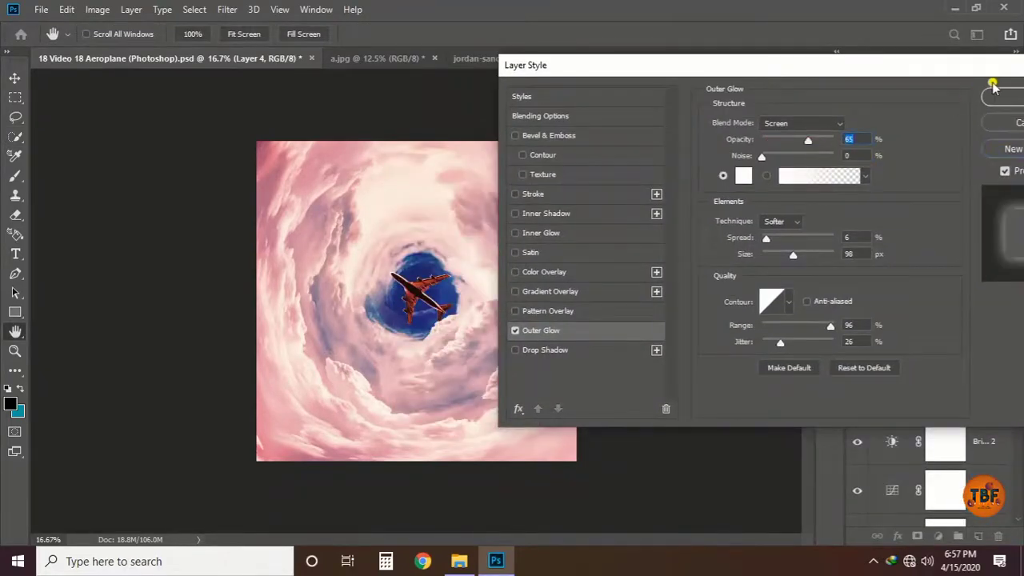
{"action": "left_click_drag", "start_coordinate": [992, 70], "coordinate": [804, 70]}
{"action": "left_click", "coordinate": [834, 96]}
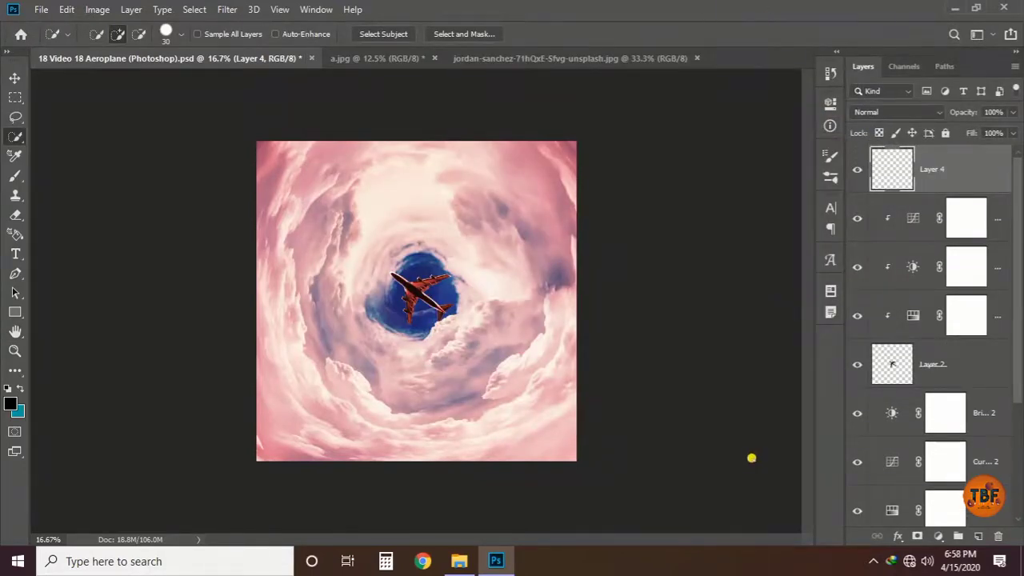
Delete Layer 4, then toggle the brightness, Hue 1 and airplane layers to compare
{"action": "key", "text": "Delete"}
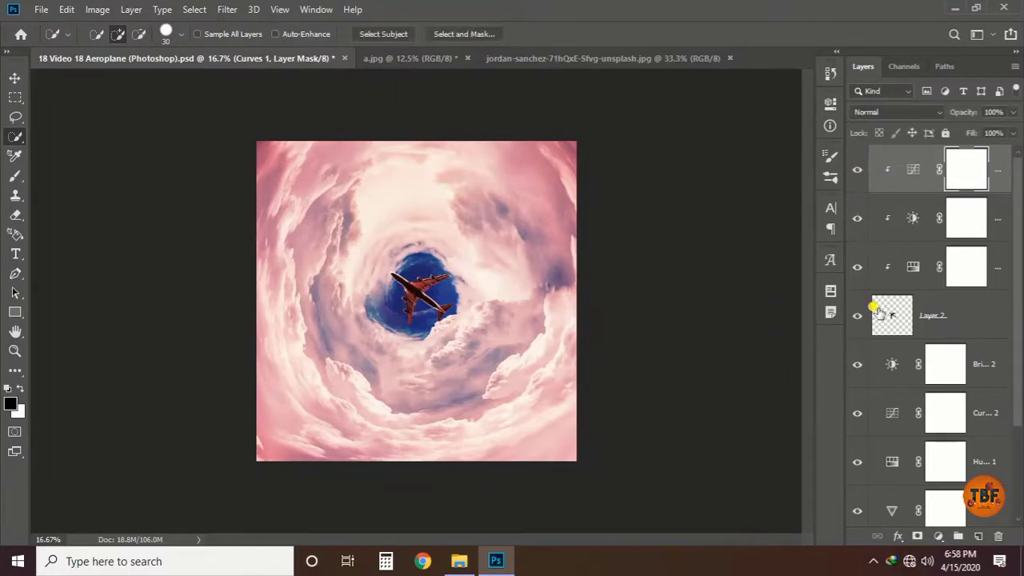
{"action": "scroll", "coordinate": [876, 304], "scroll_direction": "down", "scroll_amount": 2}
{"action": "left_click", "coordinate": [857, 241]}
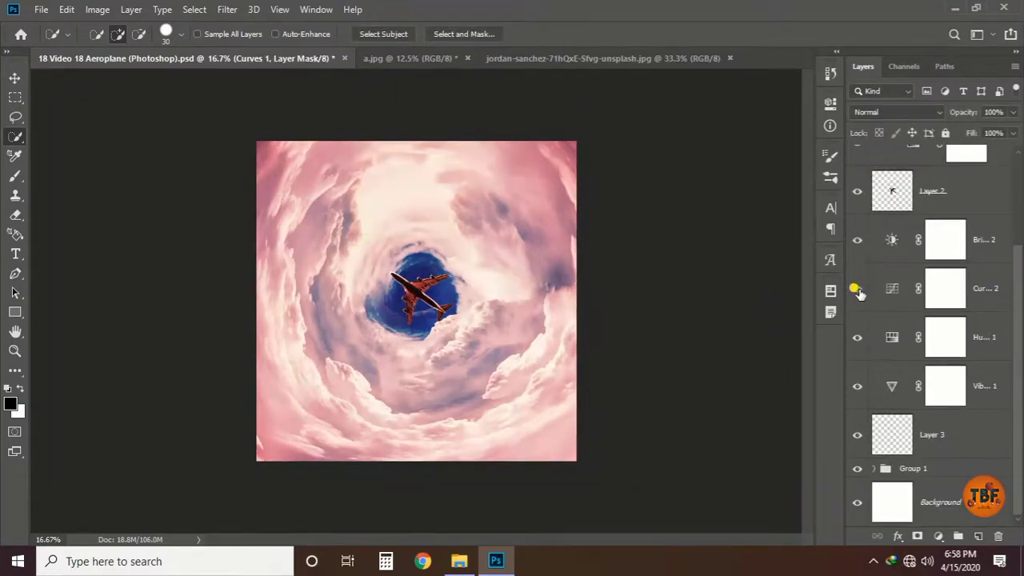
{"action": "left_click", "coordinate": [856, 338]}
{"action": "left_click", "coordinate": [857, 192]}
{"action": "scroll", "coordinate": [857, 194], "scroll_direction": "up", "scroll_amount": 2}
Compare the plane's clipped adjustments on and off, leave them visible, and add a new Layer 4
{"action": "left_click", "coordinate": [857, 267]}
{"action": "left_click", "coordinate": [857, 267]}
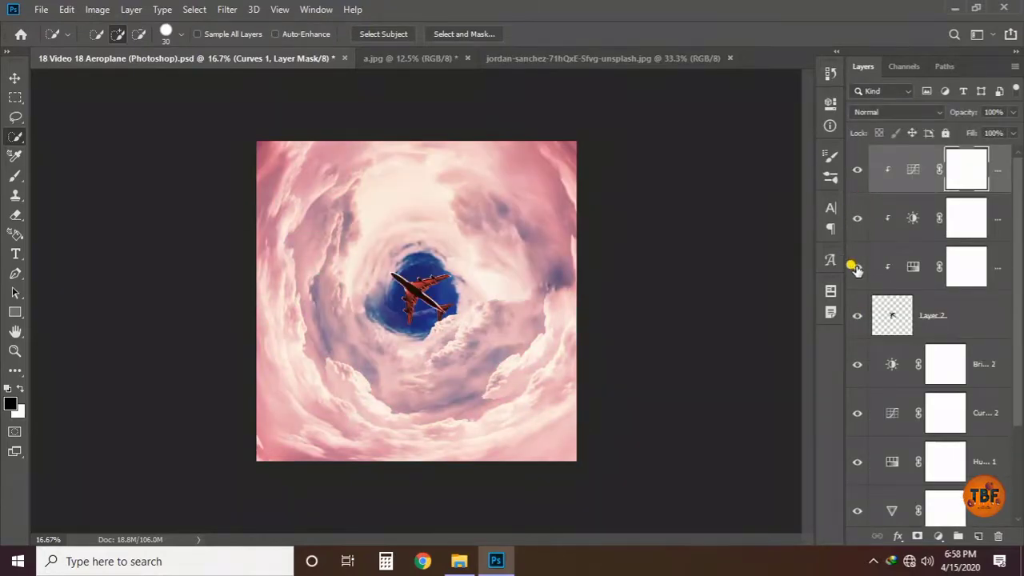
{"action": "left_click", "coordinate": [856, 220]}
{"action": "left_click", "coordinate": [856, 219]}
{"action": "left_click_drag", "start_coordinate": [855, 176], "coordinate": [860, 271]}
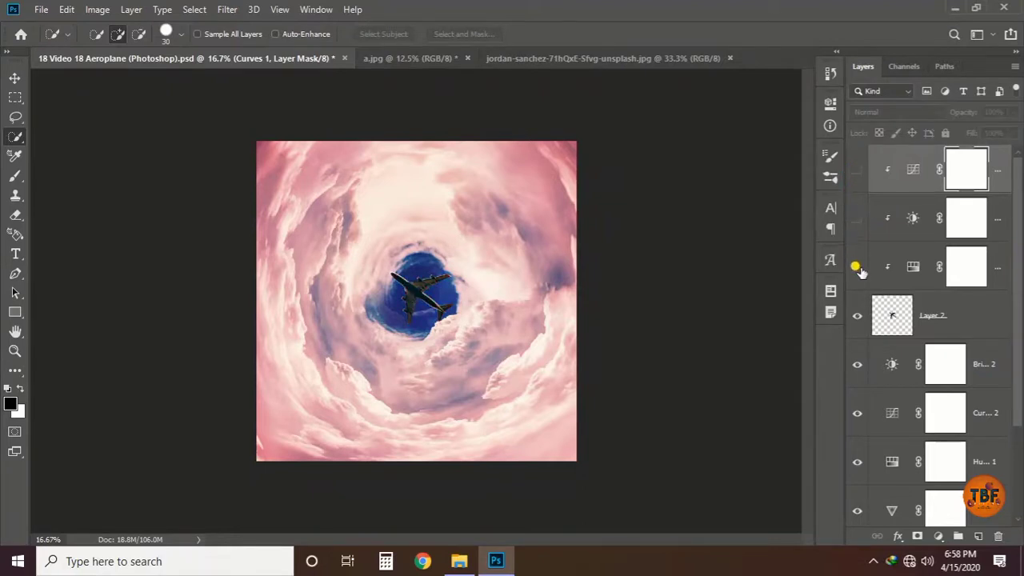
{"action": "left_click", "coordinate": [855, 220]}
{"action": "left_click", "coordinate": [856, 221]}
{"action": "left_click_drag", "start_coordinate": [854, 222], "coordinate": [854, 171]}
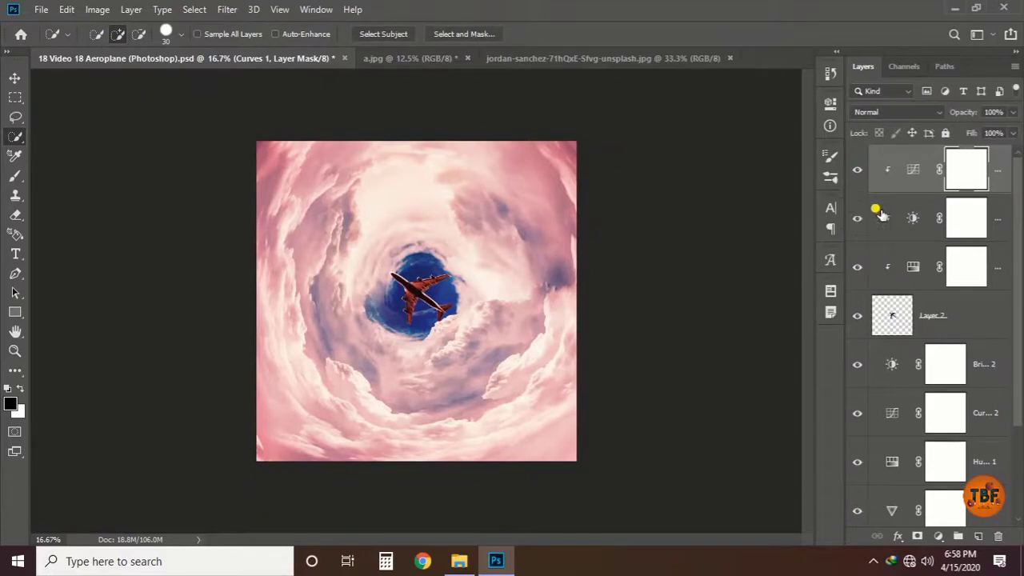
{"action": "left_click", "coordinate": [979, 535]}
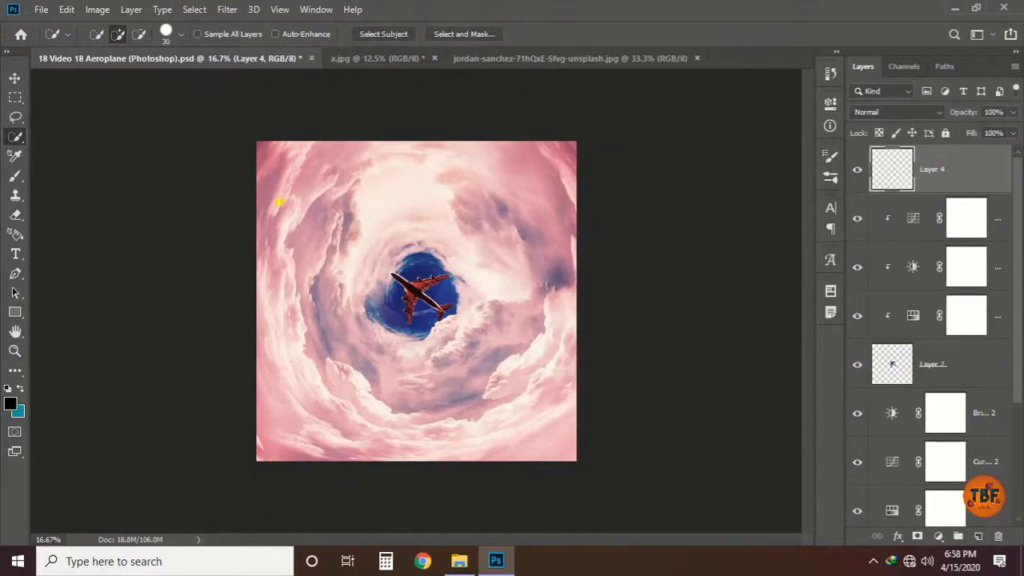
Pick the brush with near-white foreground, keeping Layer 4 in Normal blend mode
{"action": "key", "text": "b"}
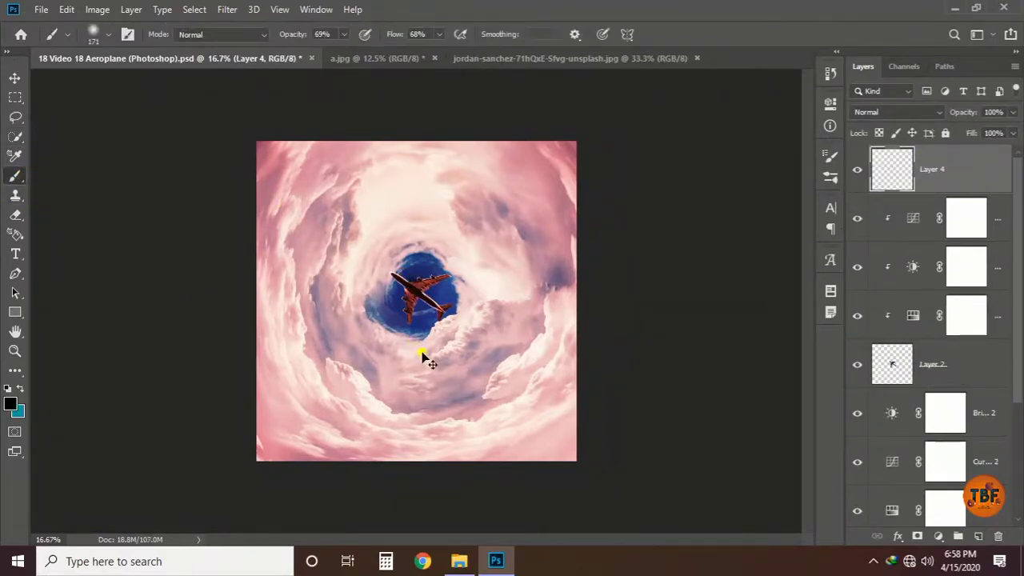
{"action": "left_click", "coordinate": [21, 390]}
{"action": "left_click", "coordinate": [625, 62]}
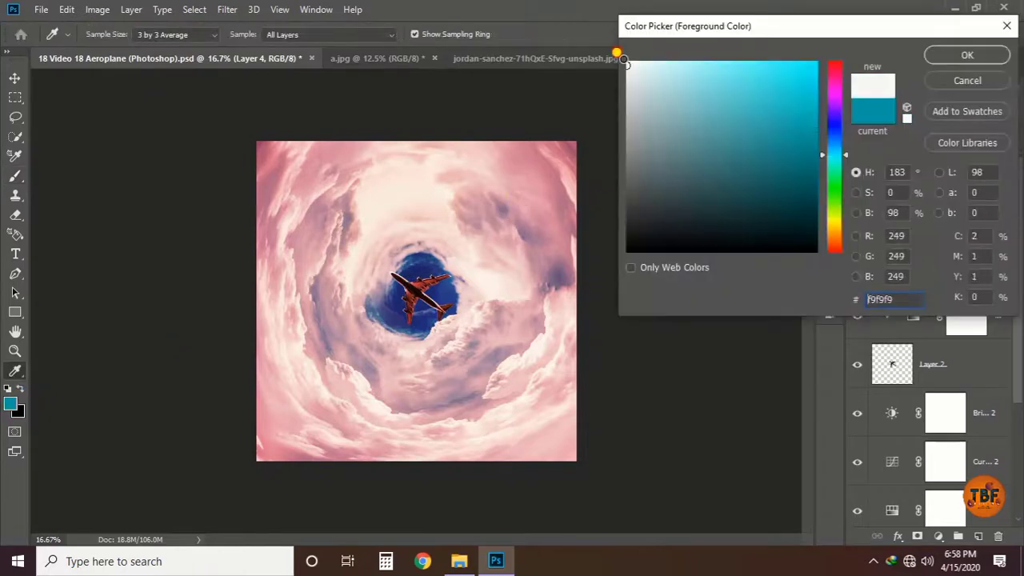
{"action": "left_click", "coordinate": [968, 53]}
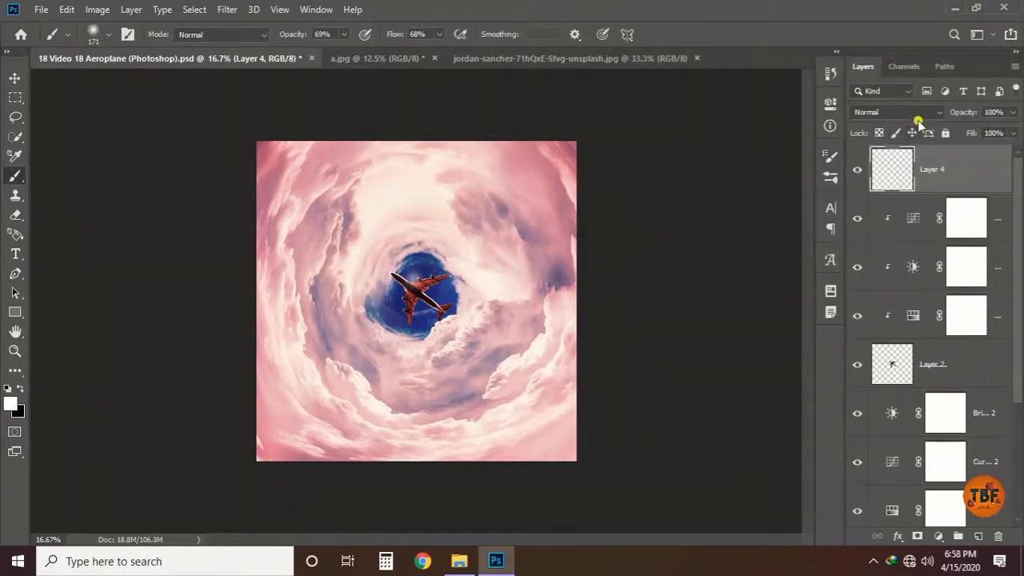
{"action": "left_click", "coordinate": [916, 113]}
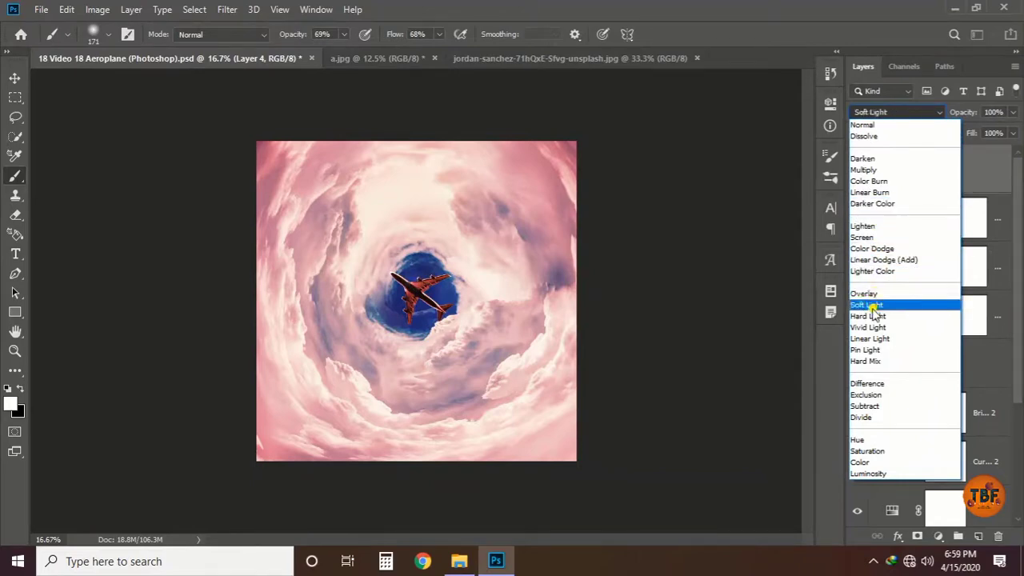
{"action": "key", "text": "Escape"}
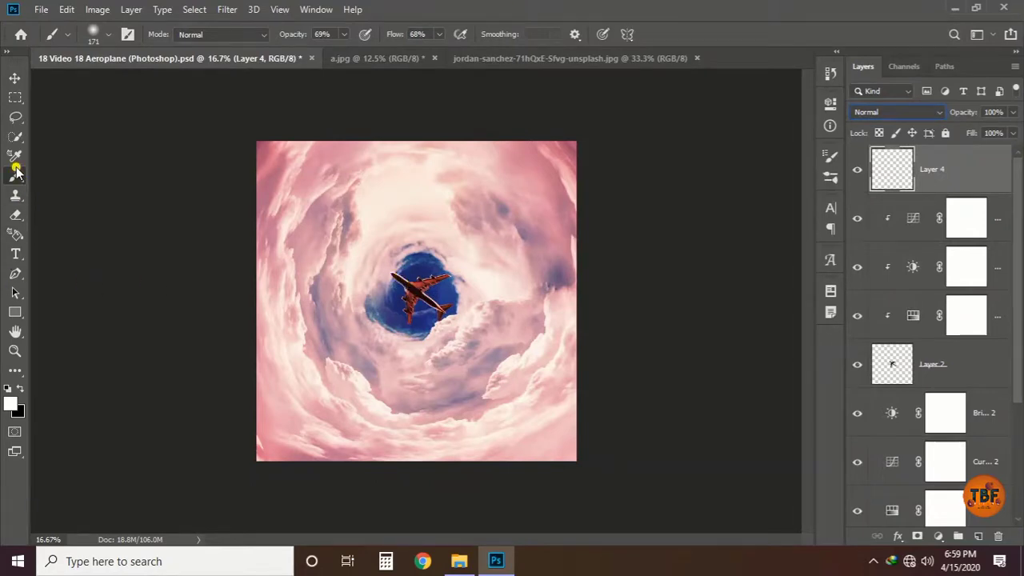
Set the brush size to 500 and paint a faint white glow around the blue hole
{"action": "right_click", "coordinate": [409, 269]}
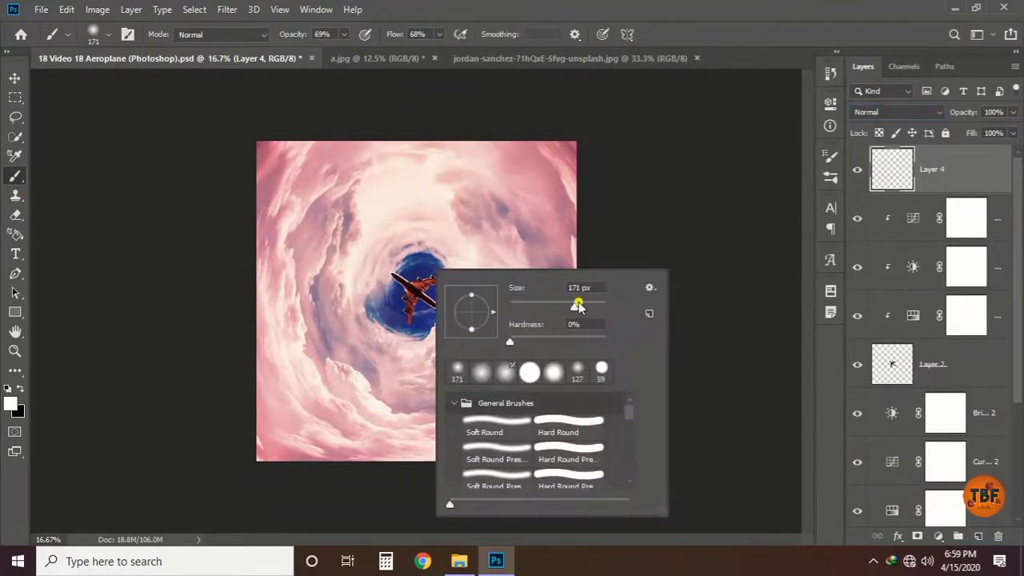
{"action": "type", "text": "500"}
{"action": "key", "text": "Return"}
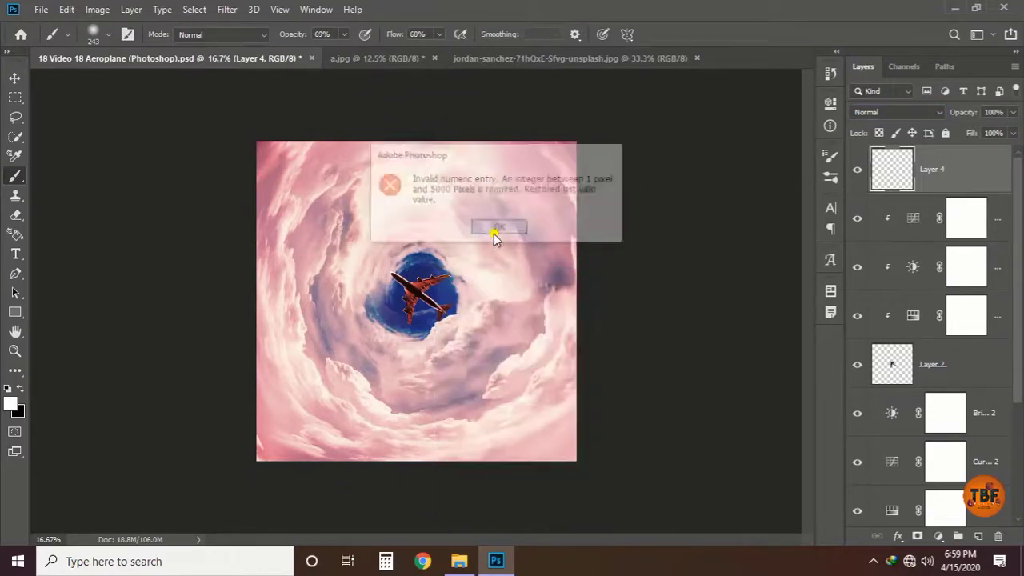
{"action": "left_click", "coordinate": [494, 233]}
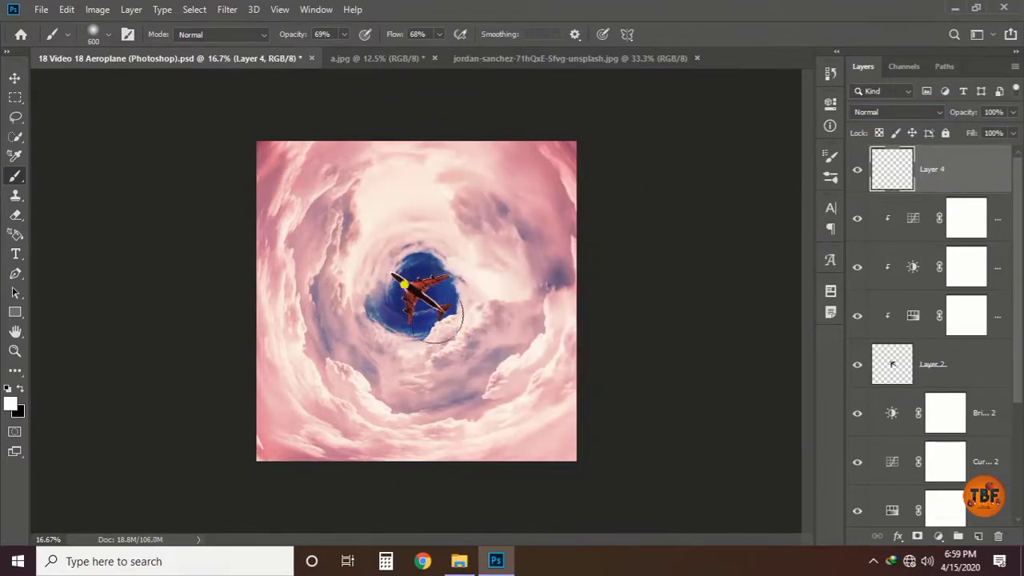
{"action": "left_click", "coordinate": [404, 276]}
Move Layer 4 below Layer 2, add more glow, set it to Hard Light, and save
{"action": "left_click_drag", "start_coordinate": [920, 169], "coordinate": [924, 372]}
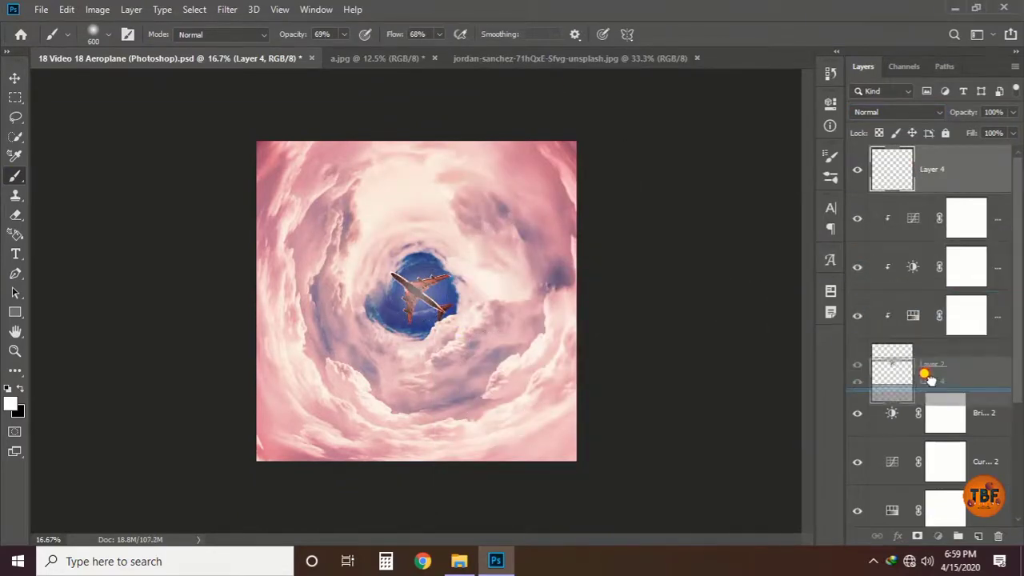
{"action": "left_click", "coordinate": [426, 280]}
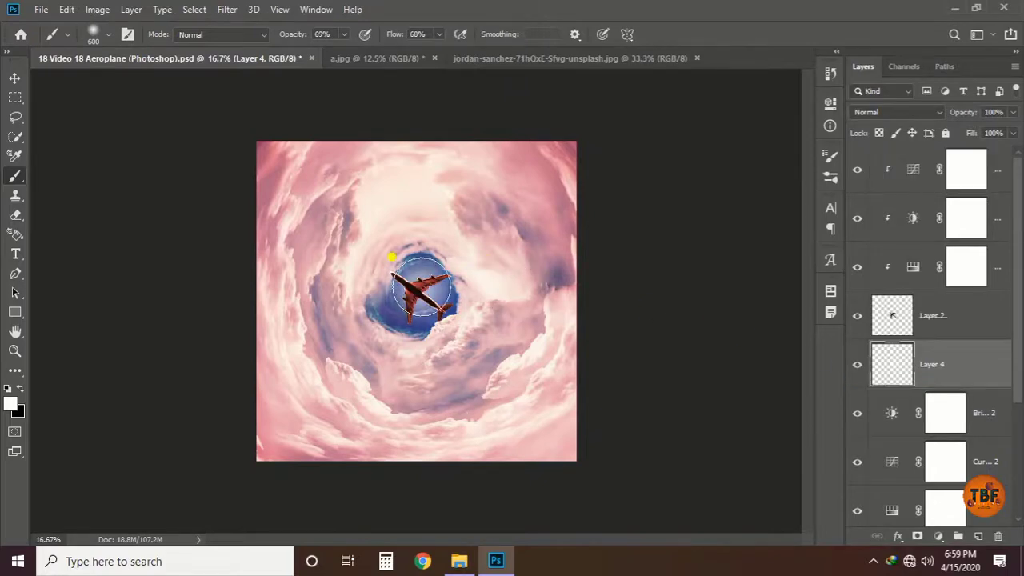
{"action": "left_click", "coordinate": [896, 112]}
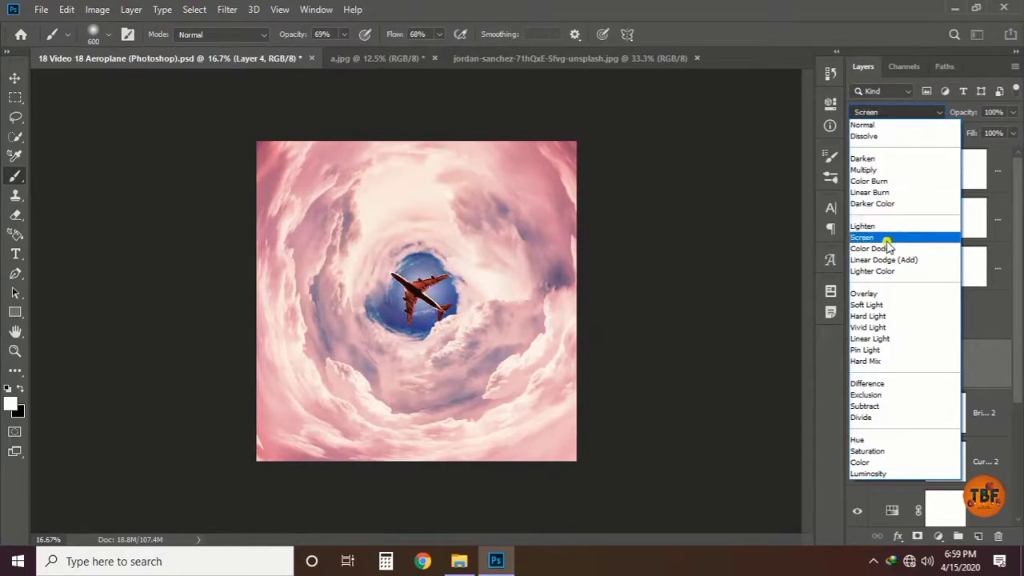
{"action": "left_click", "coordinate": [880, 317]}
{"action": "key", "text": "ctrl+s"}
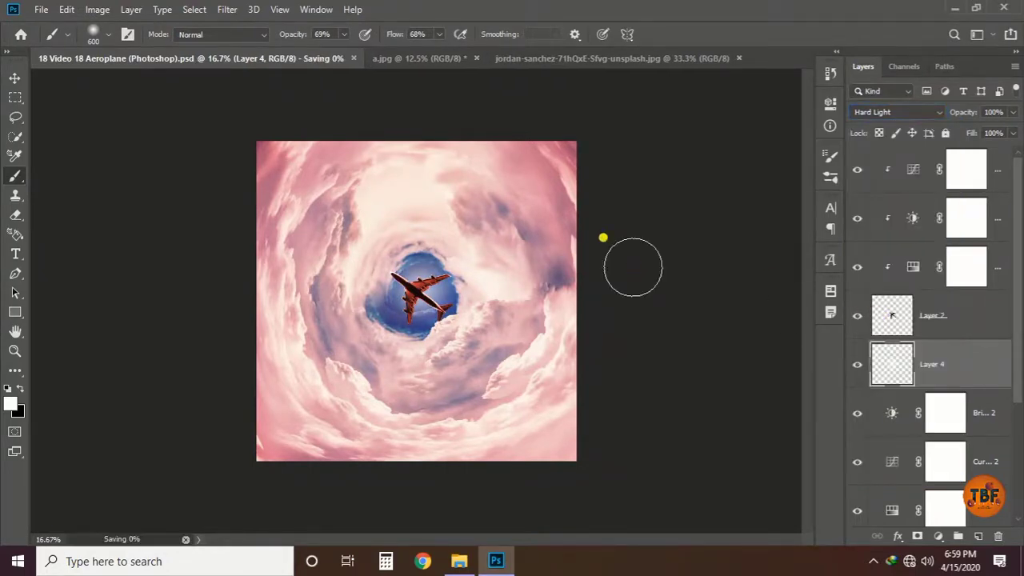
Add a new empty Layer 5 and an Exposure adjustment layer at the top
{"action": "left_click", "coordinate": [996, 166]}
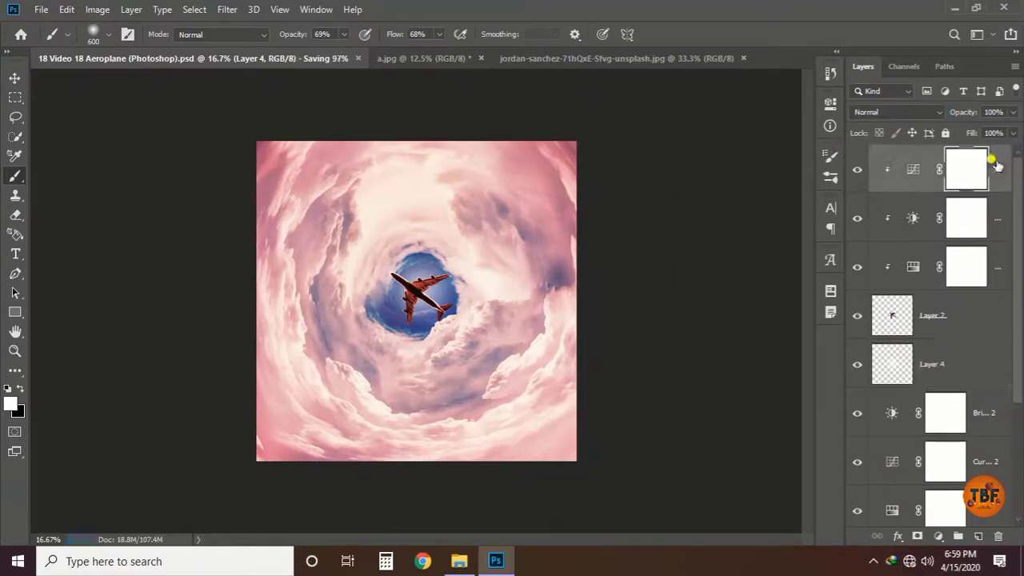
{"action": "left_click", "coordinate": [978, 536]}
{"action": "left_click", "coordinate": [939, 536]}
{"action": "left_click", "coordinate": [934, 358]}
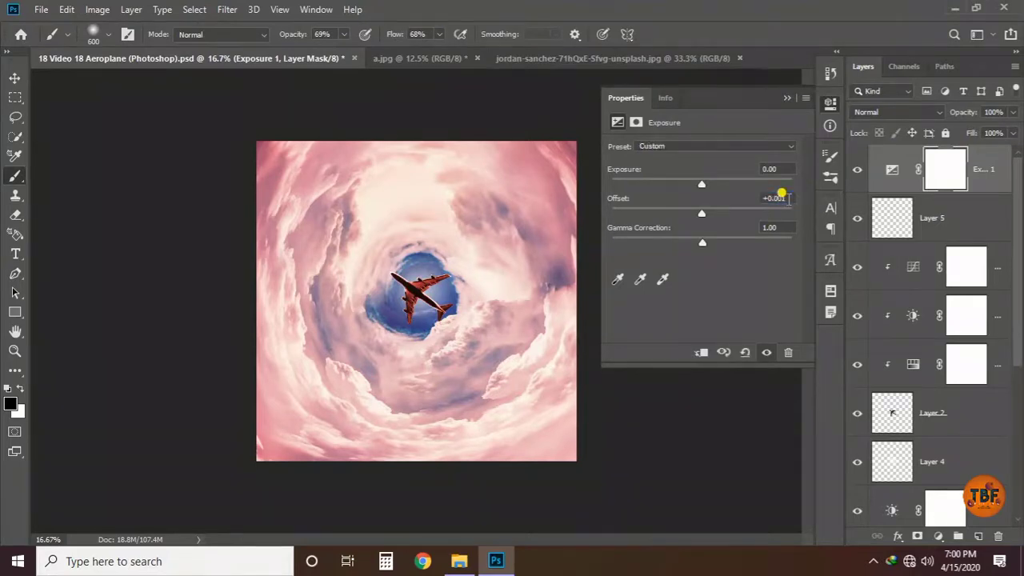
Raise the Exposure offset to +0.0542 and delete the empty Layers 5 and 6
{"action": "left_click_drag", "start_coordinate": [702, 214], "coordinate": [712, 217]}
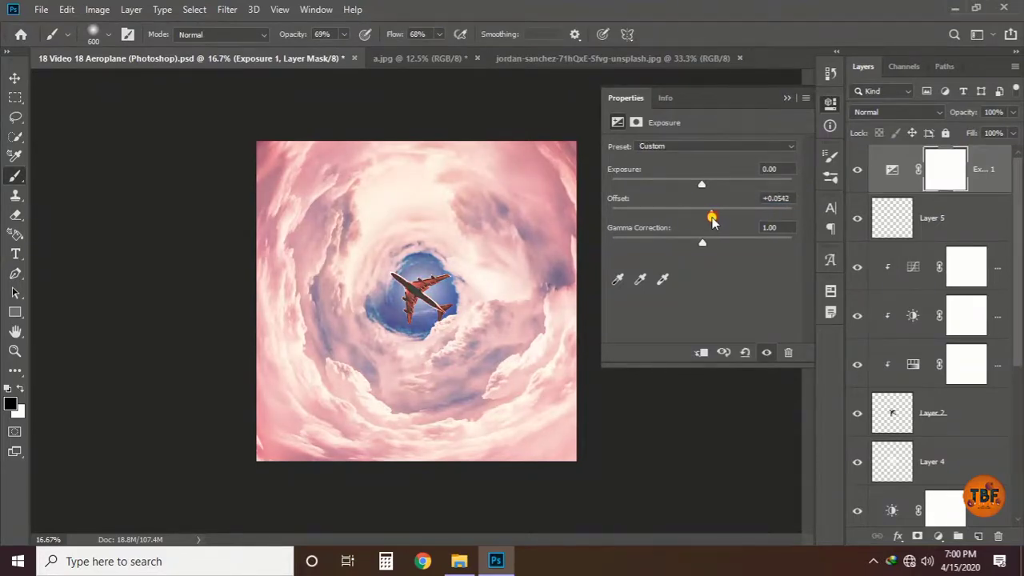
{"action": "left_click", "coordinate": [992, 170]}
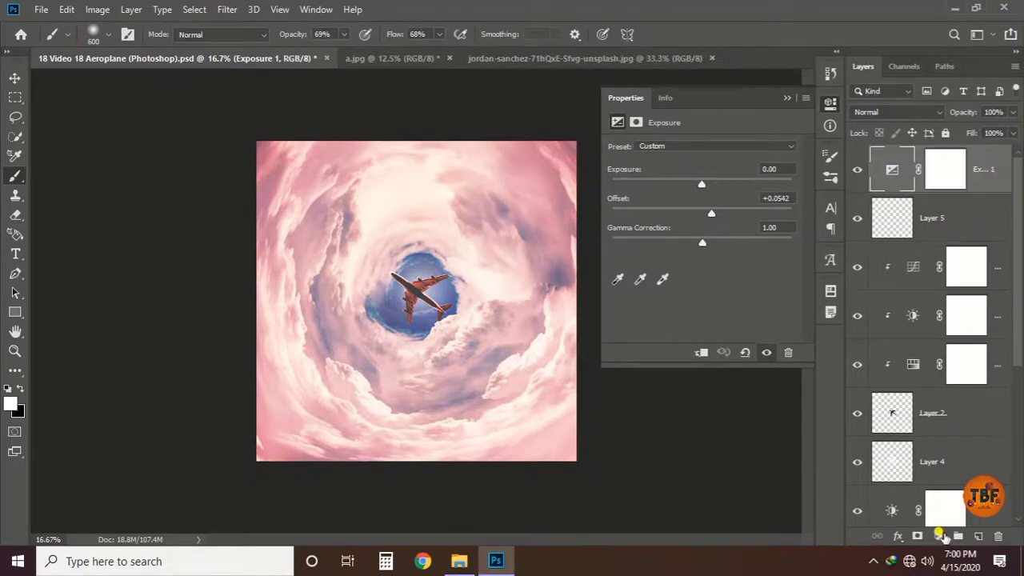
{"action": "left_click", "coordinate": [938, 536]}
{"action": "left_click", "coordinate": [972, 536]}
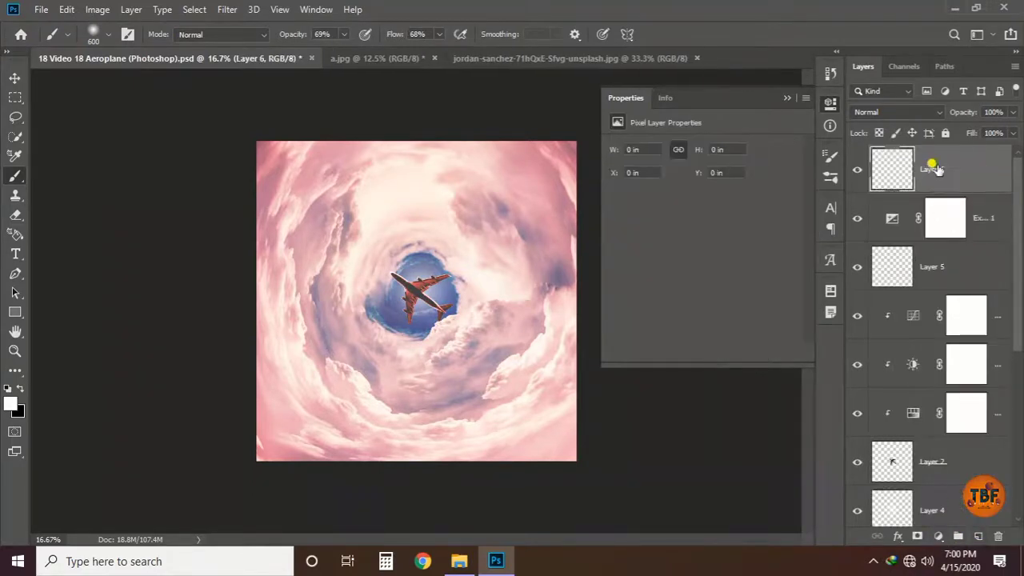
{"action": "key", "text": "Delete"}
{"action": "left_click", "coordinate": [935, 220]}
{"action": "key", "text": "Delete"}
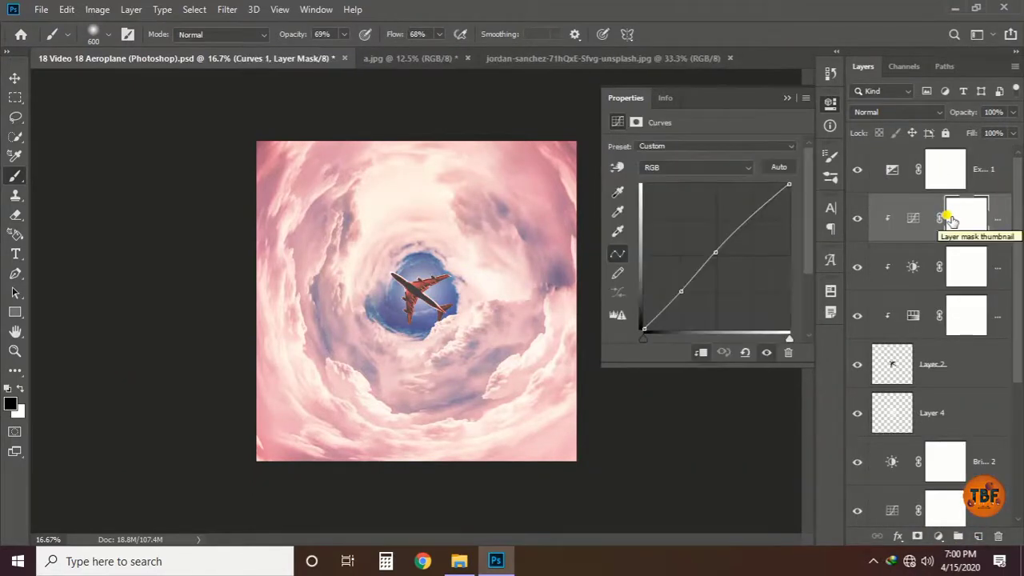
Add a Brightness/Contrast layer at brightness -75, contrast 26, and save the file
{"action": "left_click", "coordinate": [977, 172]}
{"action": "left_click", "coordinate": [938, 536]}
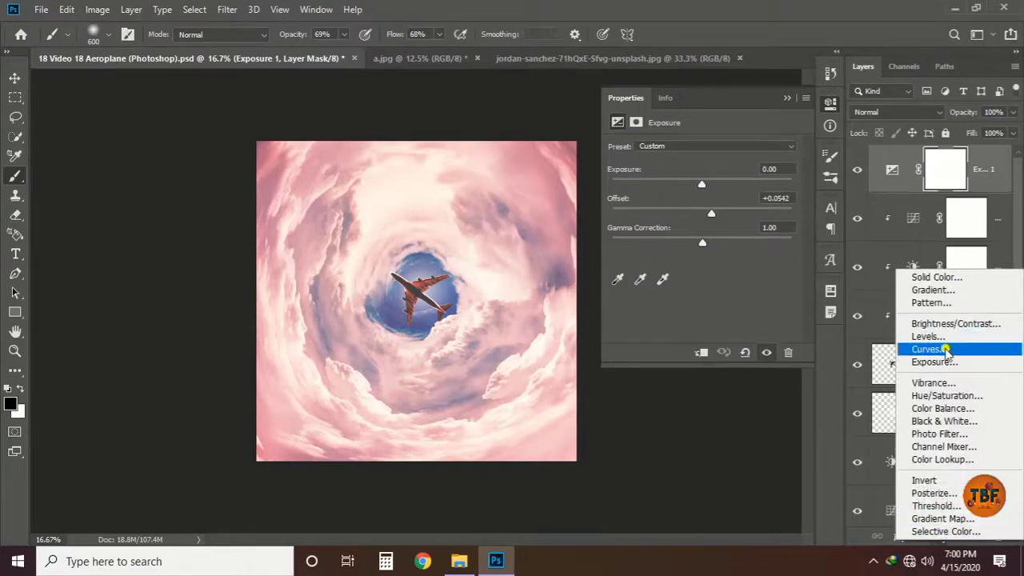
{"action": "left_click", "coordinate": [952, 323]}
{"action": "left_click_drag", "start_coordinate": [702, 184], "coordinate": [643, 182]}
{"action": "left_click_drag", "start_coordinate": [704, 218], "coordinate": [748, 224]}
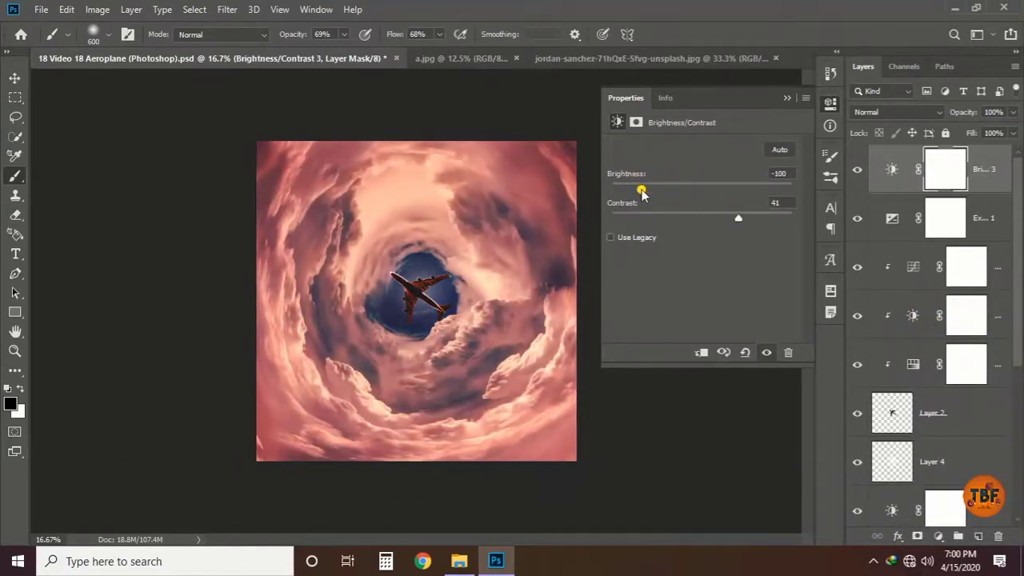
{"action": "left_click", "coordinate": [637, 241]}
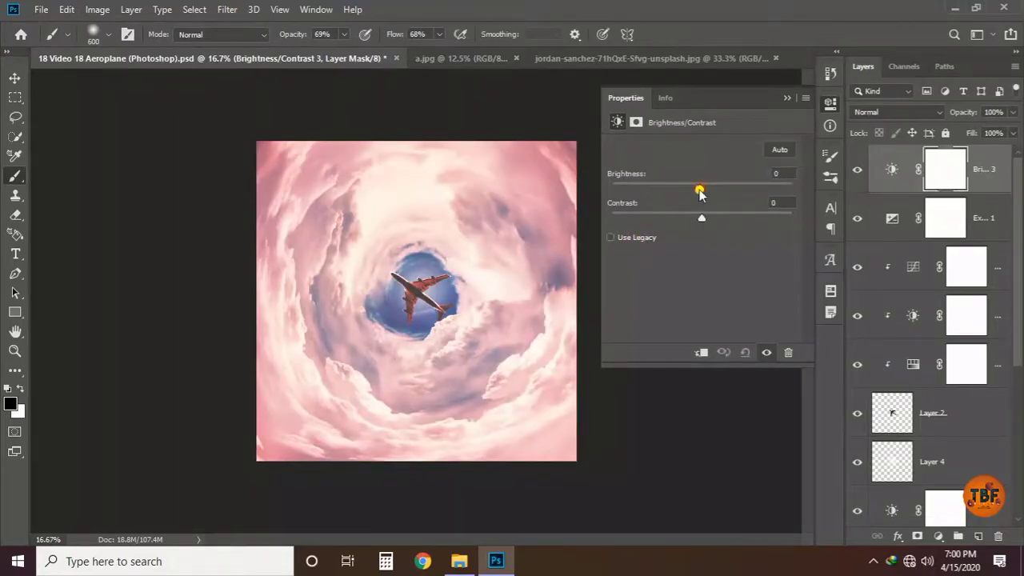
{"action": "left_click_drag", "start_coordinate": [700, 192], "coordinate": [657, 189]}
{"action": "left_click_drag", "start_coordinate": [702, 217], "coordinate": [726, 222]}
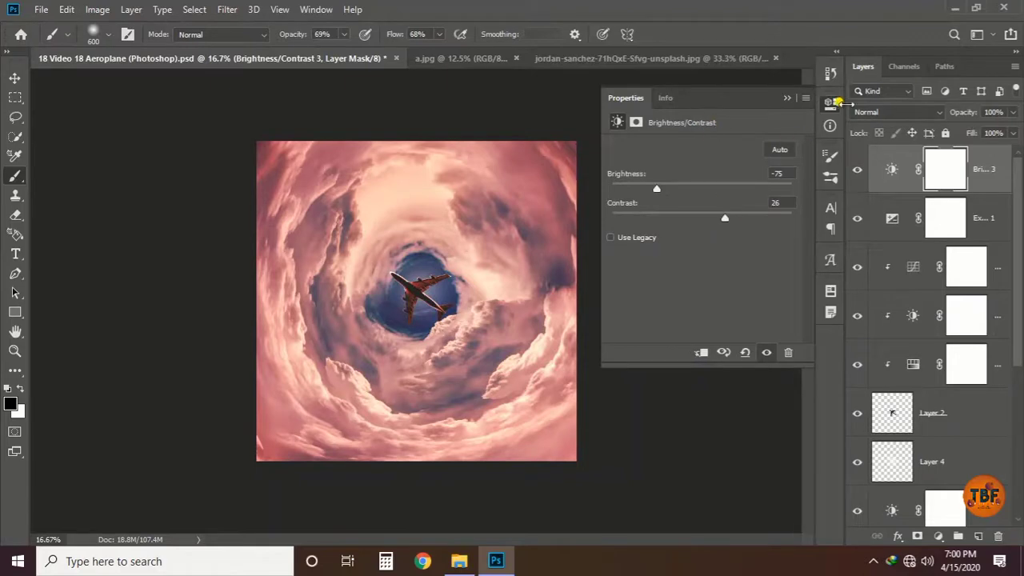
{"action": "left_click", "coordinate": [836, 102]}
{"action": "key", "text": "ctrl+s"}
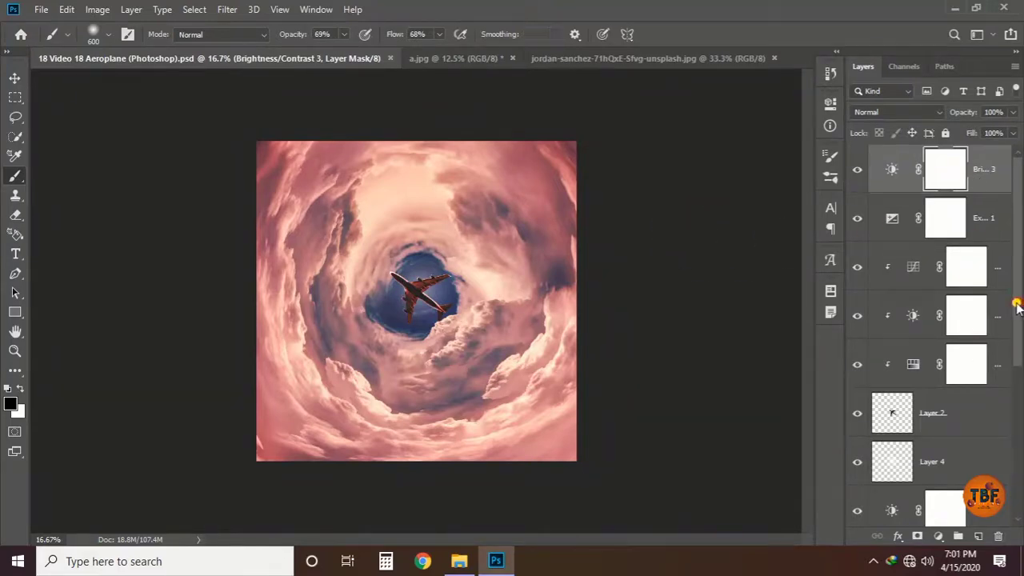
Attempt Motion Blur on Layer 3, dismissing the empty-area error
{"action": "scroll", "coordinate": [928, 320], "scroll_direction": "down", "scroll_amount": 5}
{"action": "left_click", "coordinate": [933, 456]}
{"action": "left_click", "coordinate": [892, 436]}
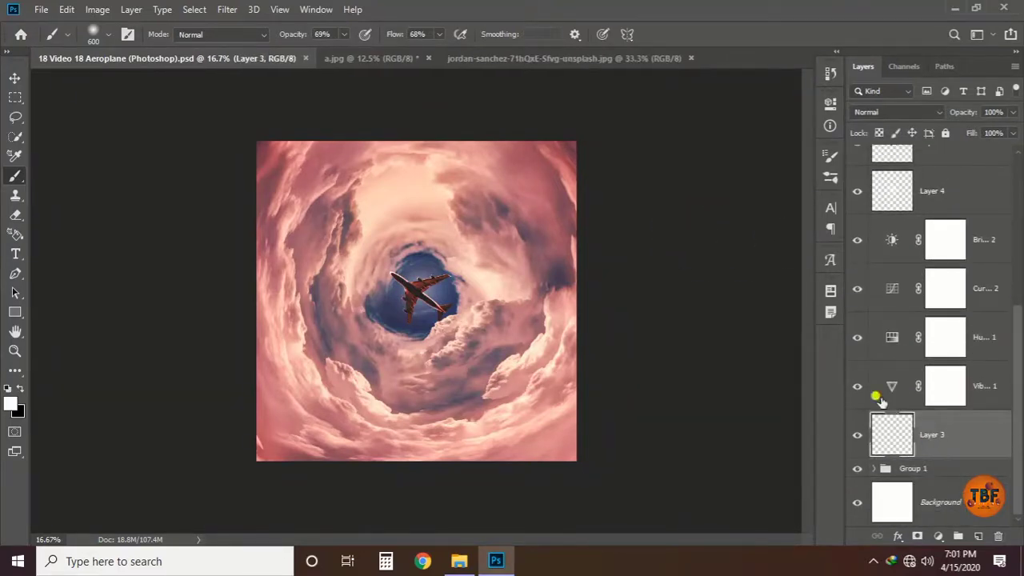
{"action": "left_click", "coordinate": [227, 9]}
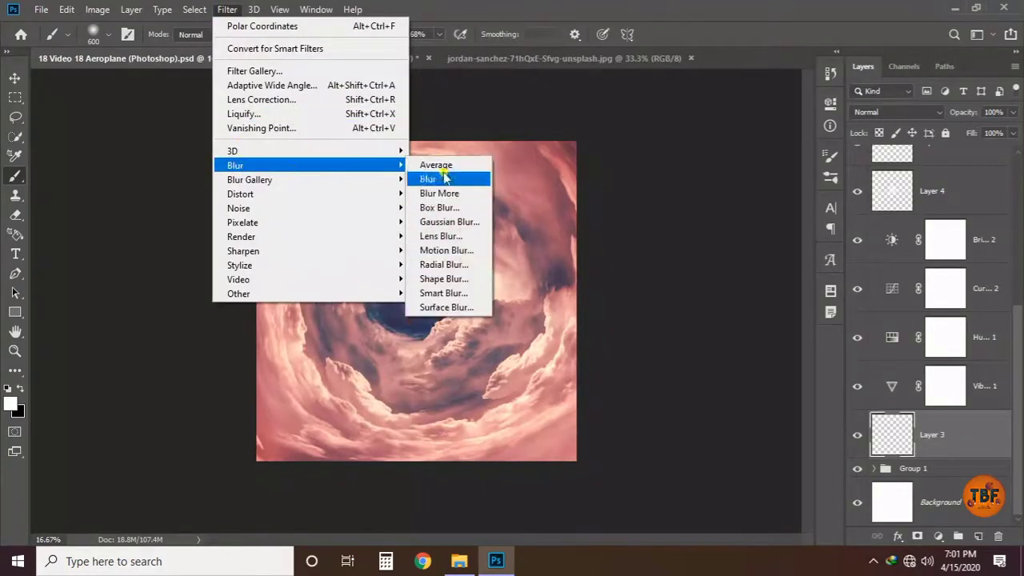
{"action": "left_click", "coordinate": [440, 246]}
{"action": "left_click", "coordinate": [487, 217]}
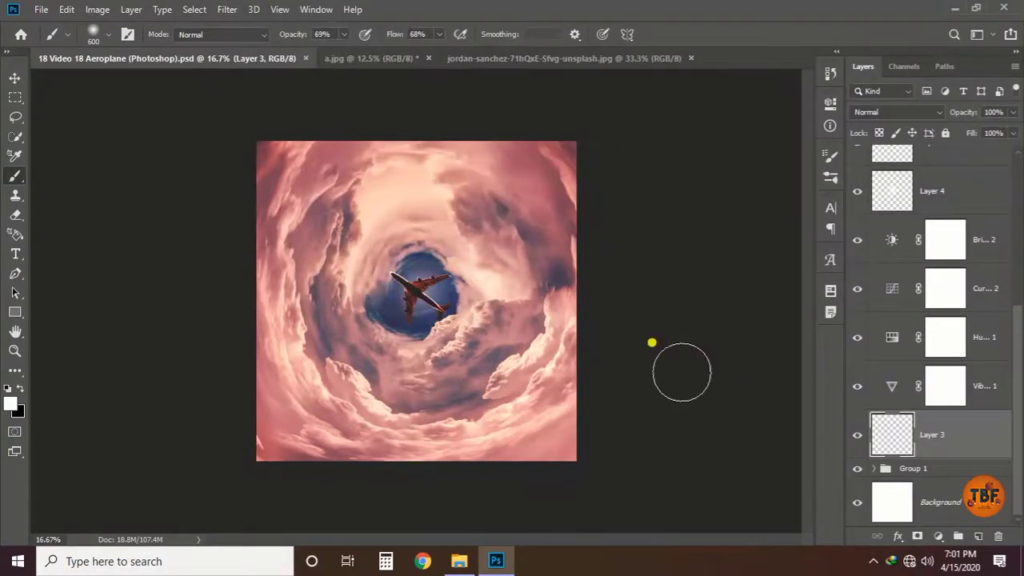
Duplicate Group 1 and merge the copy into a single layer
{"action": "left_click", "coordinate": [933, 469]}
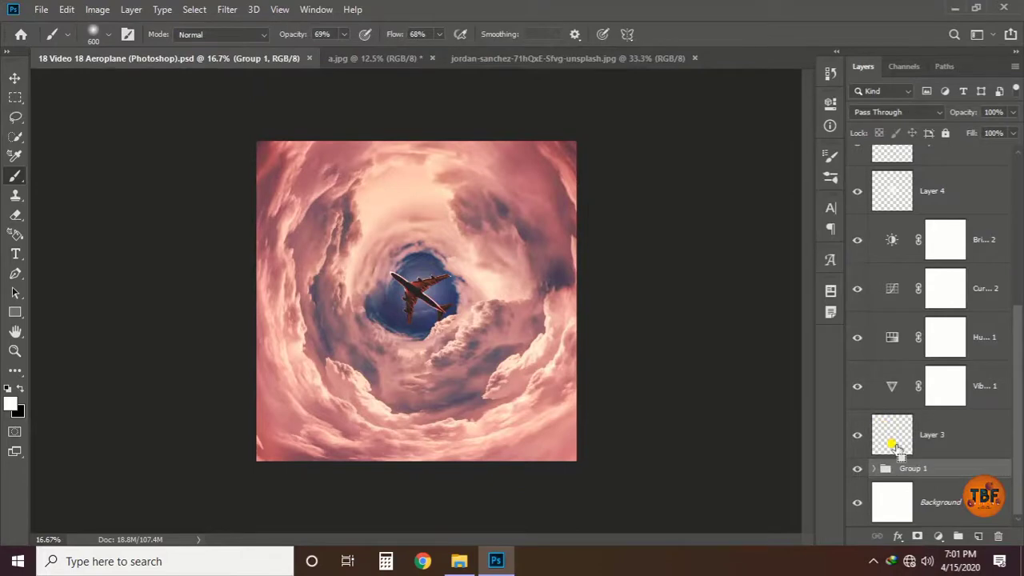
{"action": "key", "text": "ctrl+j"}
{"action": "key", "text": "ctrl+e"}
{"action": "left_click_drag", "start_coordinate": [1018, 409], "coordinate": [1020, 476]}
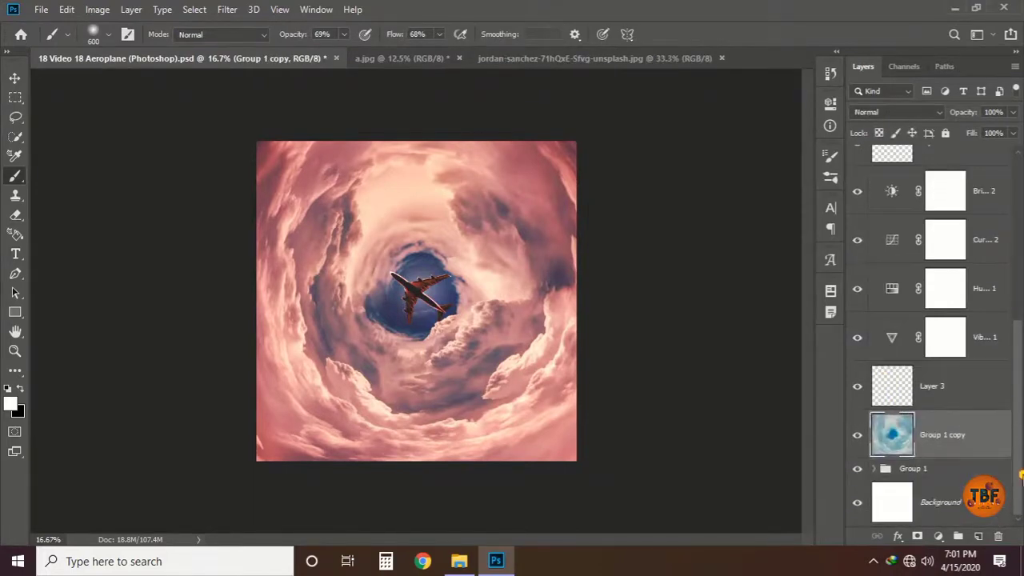
Apply Radial Blur to the merged Group 1 copy and save the file
{"action": "left_click", "coordinate": [227, 9]}
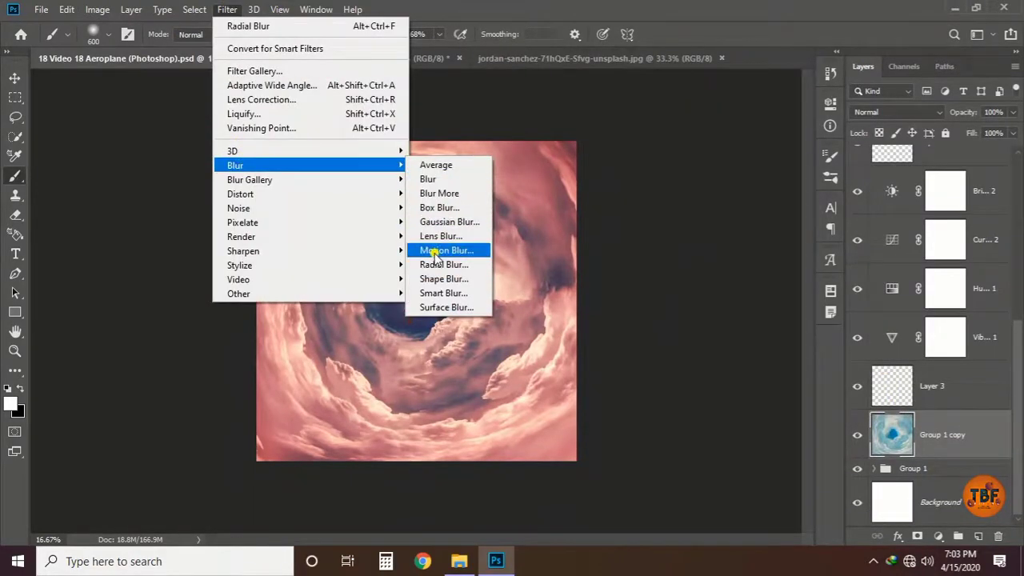
{"action": "left_click", "coordinate": [452, 265]}
{"action": "key", "text": "Return"}
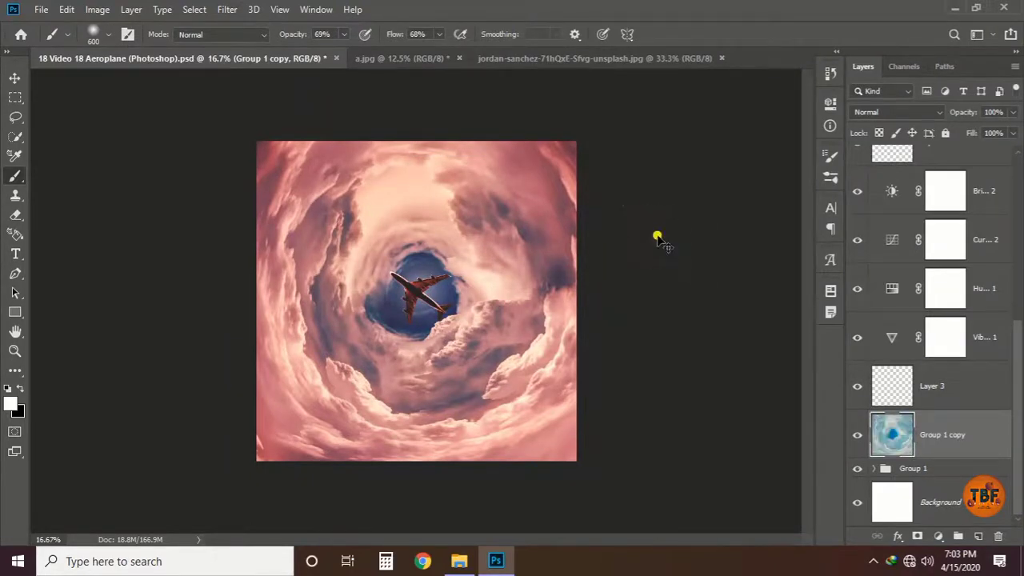
{"action": "key", "text": "ctrl+s"}
{"action": "key", "text": "ctrl+plus"}
{"action": "key", "text": "ctrl+minus"}
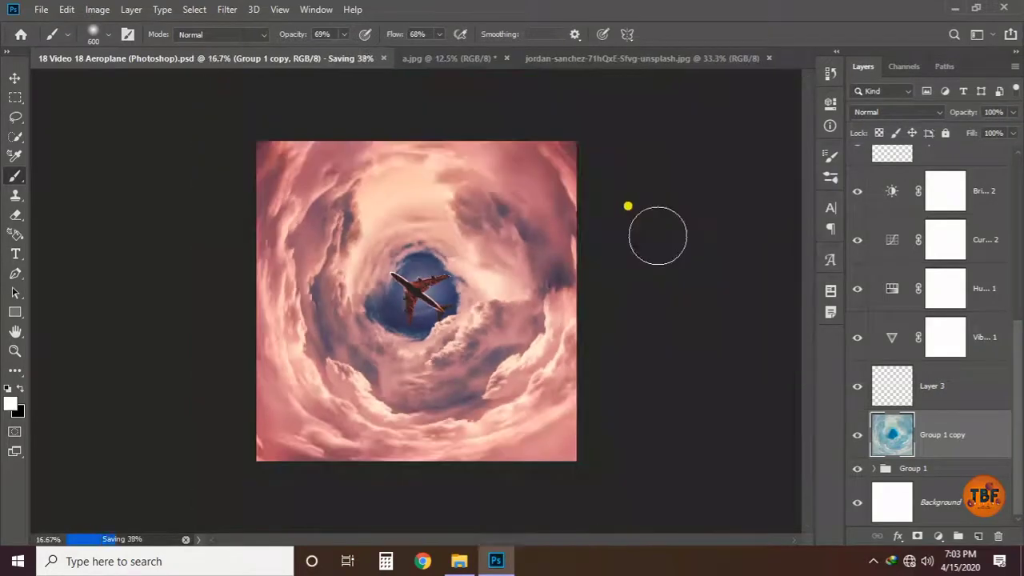